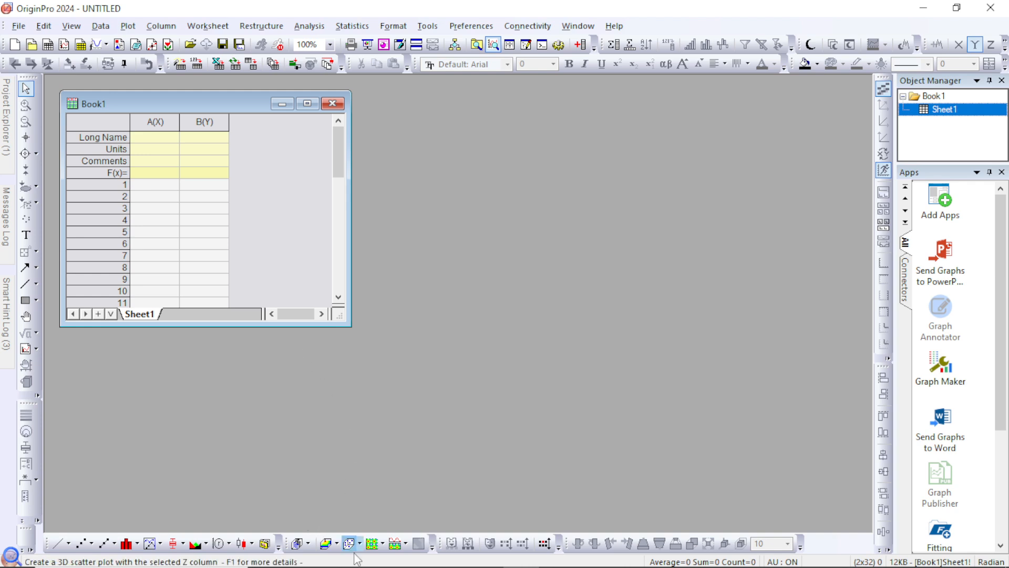
# Switch to the pca workbook in Excel and copy the header row 4 starting with Location
pyautogui.moveTo(370, 567)
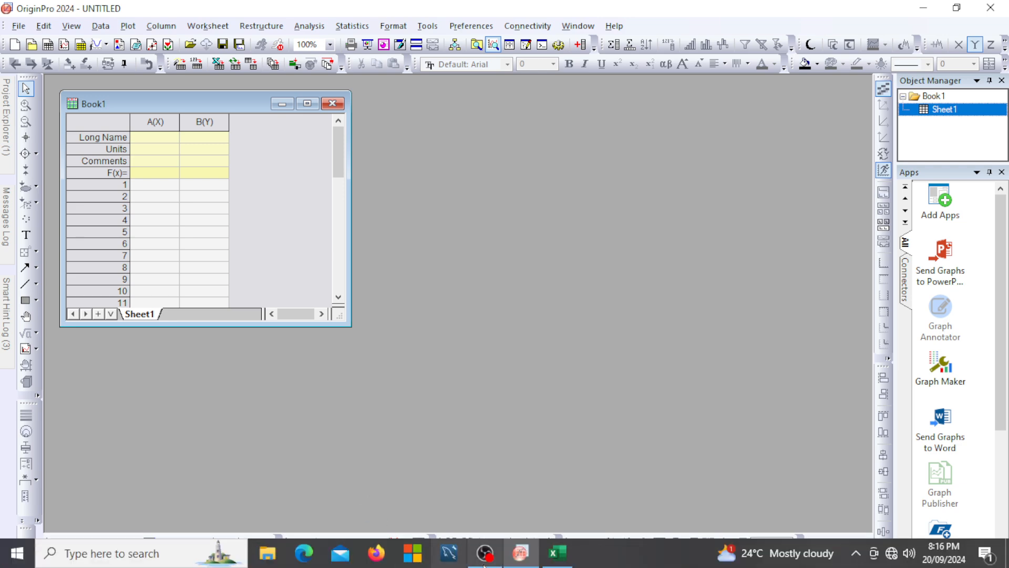
pyautogui.click(557, 557)
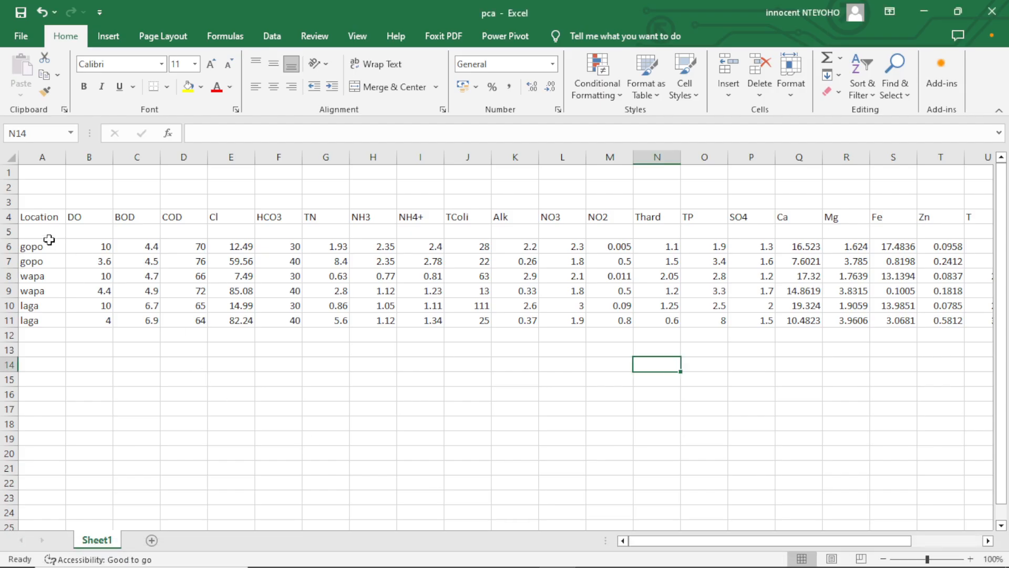
pyautogui.click(4, 217)
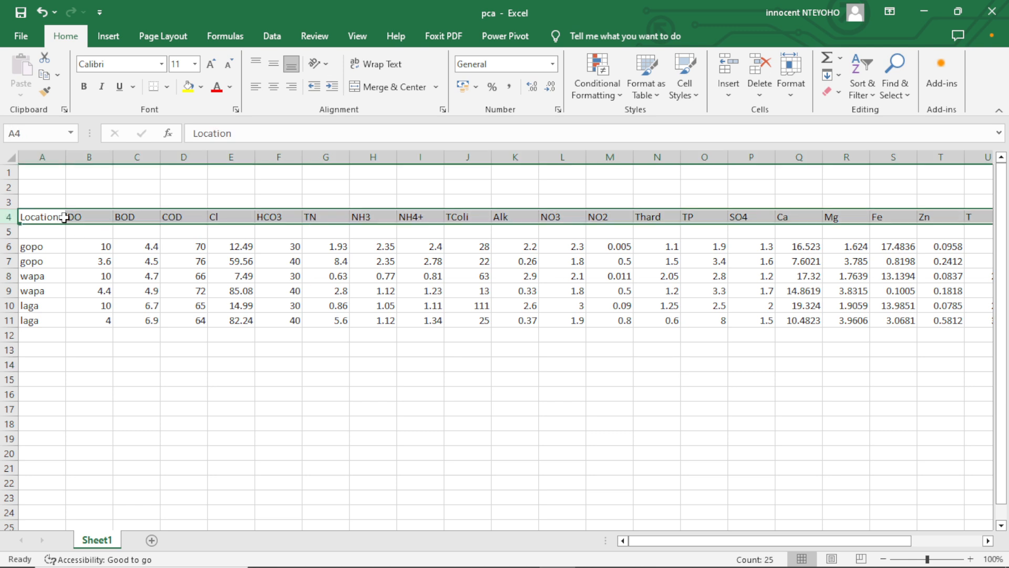
pyautogui.rightClick(88, 220)
pyautogui.click(117, 255)
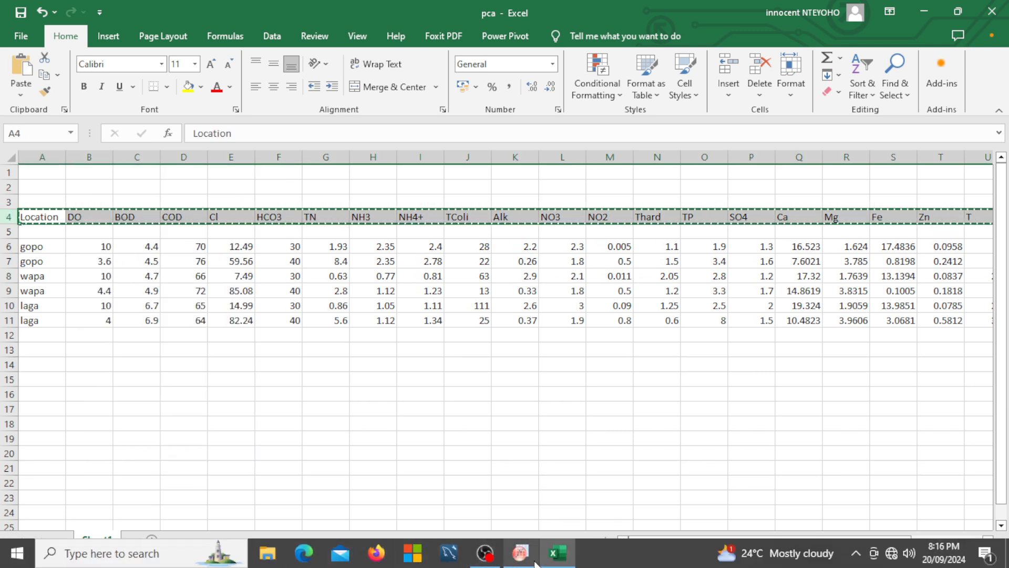
# Switch to OriginPro, paste the headers into Book1's Long Name row from column A, and maximize the workbook window
pyautogui.click(485, 553)
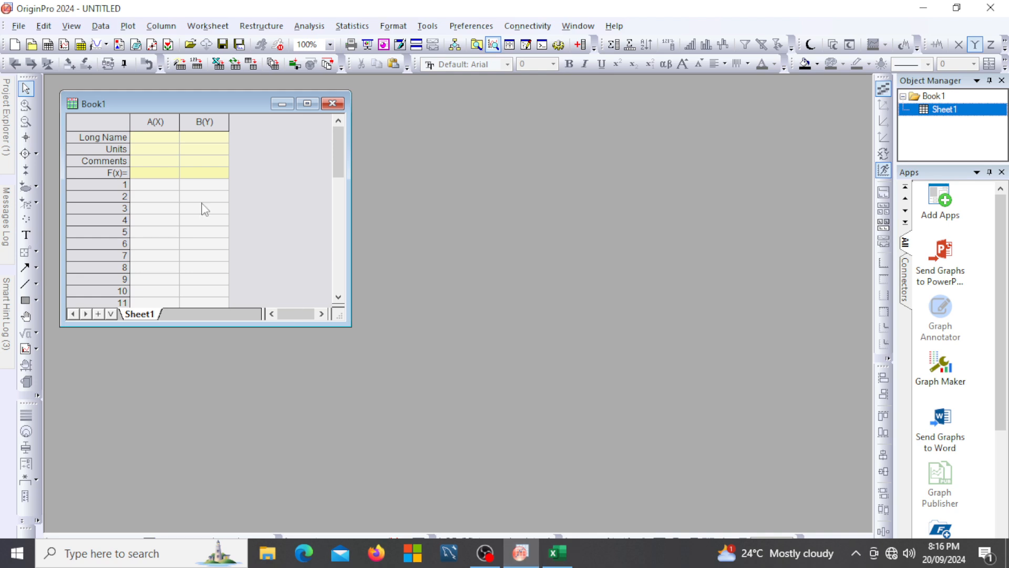
pyautogui.click(144, 122)
pyautogui.click(153, 139)
pyautogui.rightClick(152, 139)
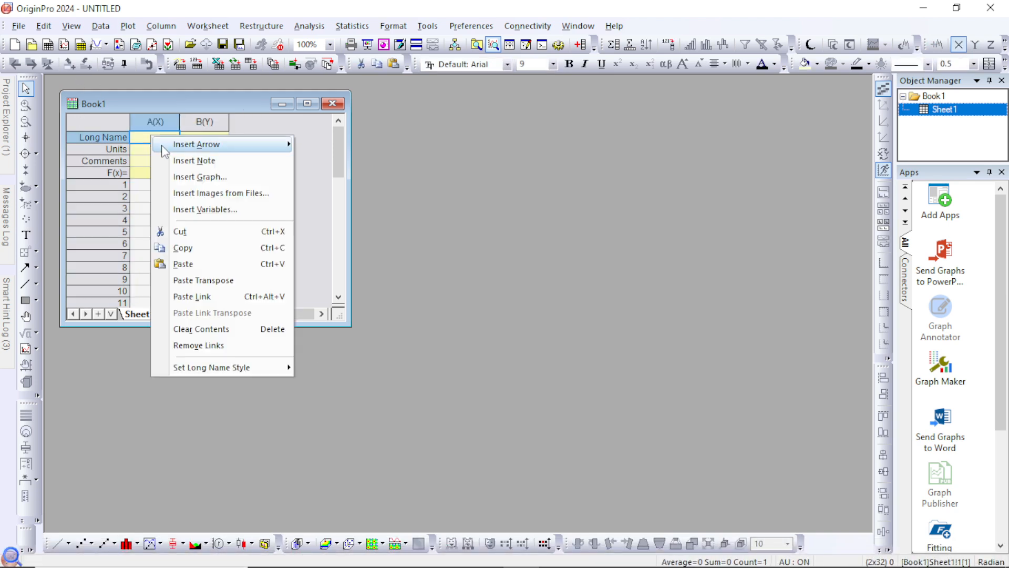
pyautogui.click(177, 264)
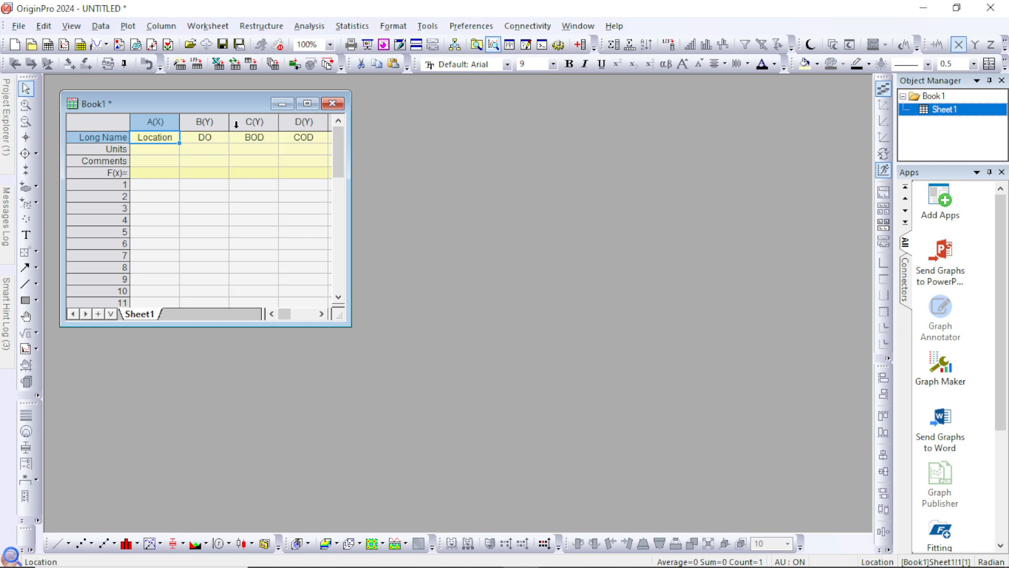
pyautogui.click(306, 104)
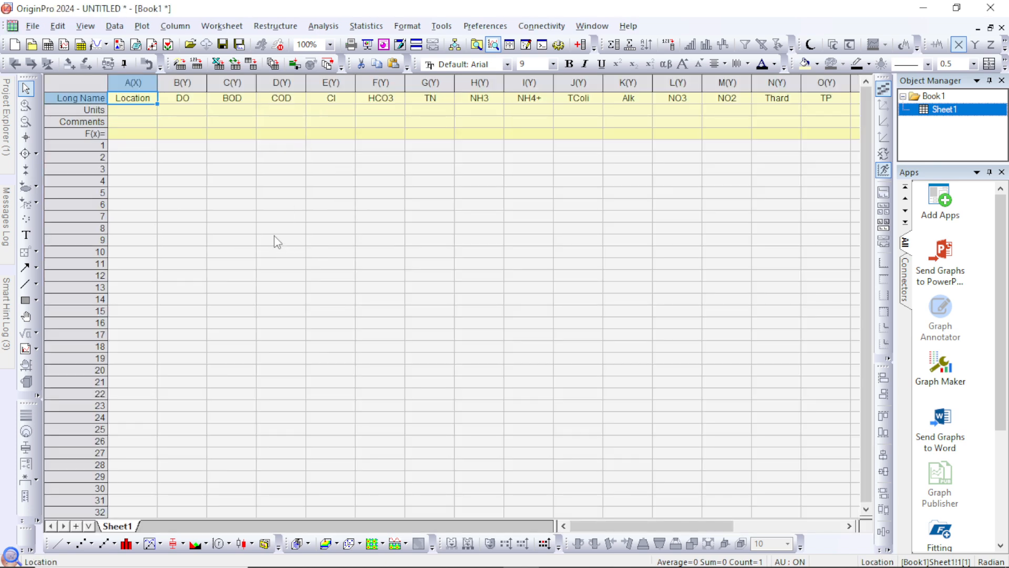
# Return to the pca workbook in Excel and copy the data range A6:Y11, from the first gopo row through TDS
pyautogui.moveTo(481, 567)
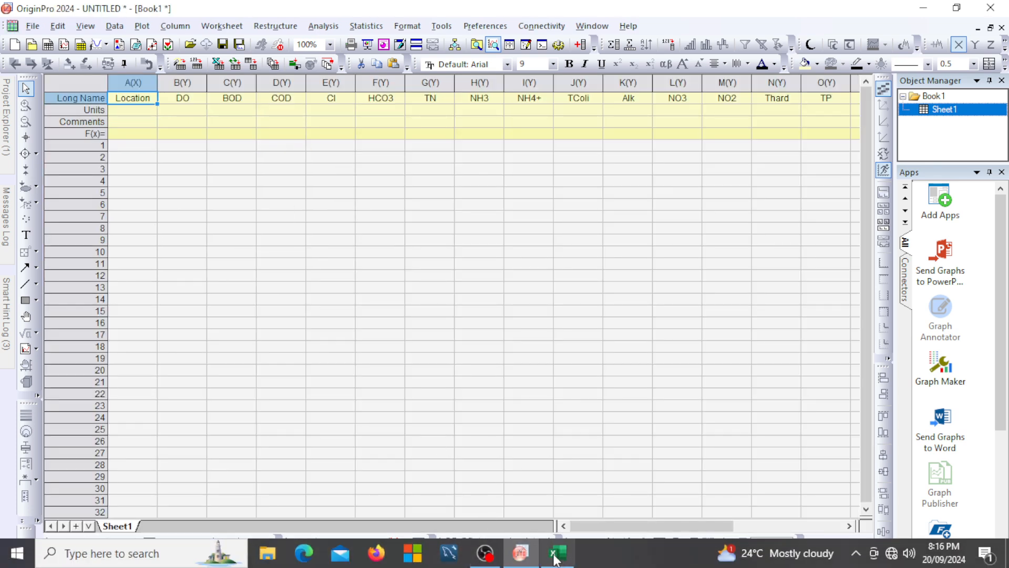
pyautogui.click(557, 553)
pyautogui.click(35, 243)
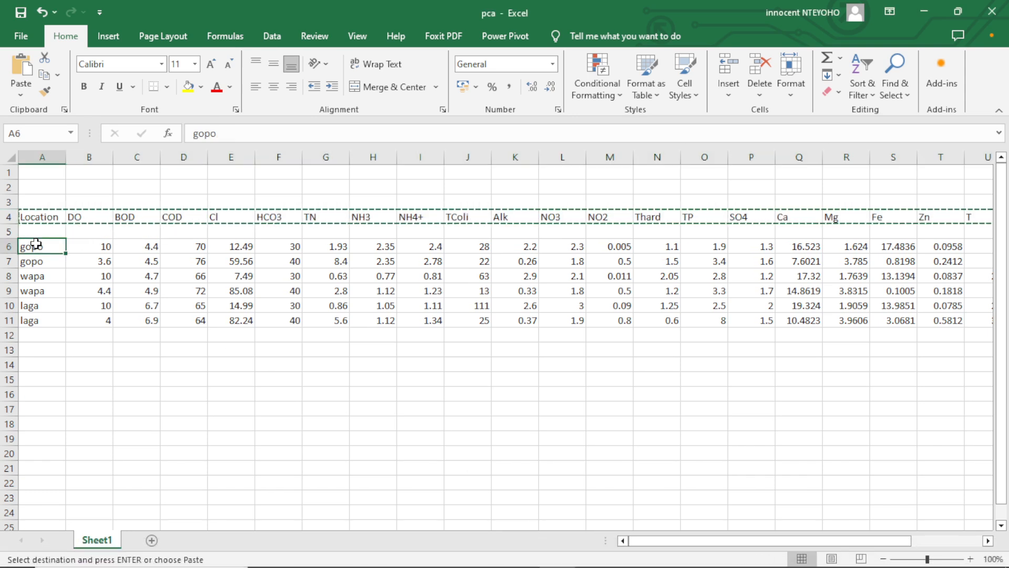
pyautogui.click(45, 267)
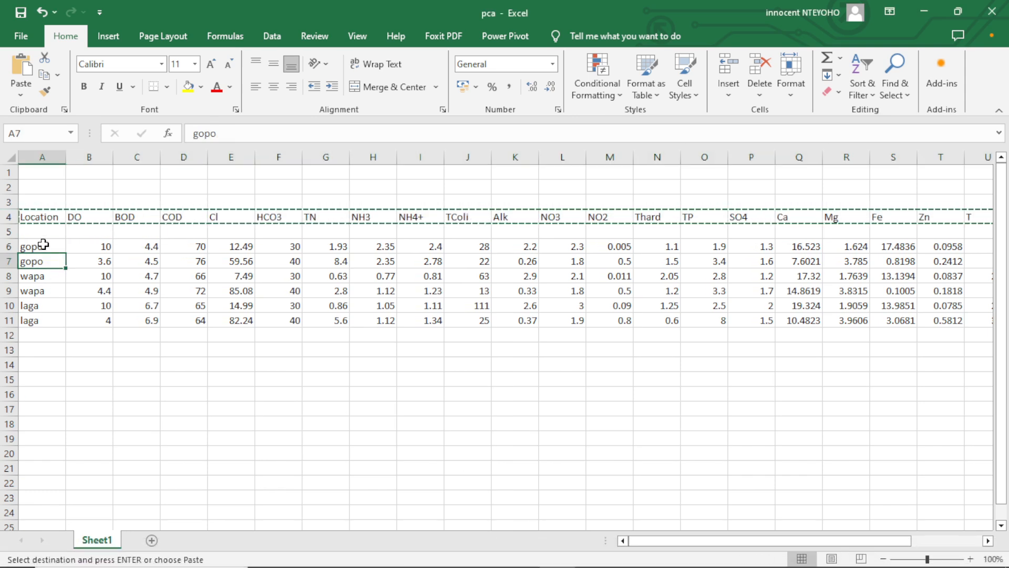
pyautogui.moveTo(37, 246)
pyautogui.mouseDown()
pyautogui.moveTo(536, 347)
pyautogui.moveTo(841, 315)
pyautogui.moveTo(1005, 312)
pyautogui.moveTo(895, 322)
pyautogui.mouseUp()
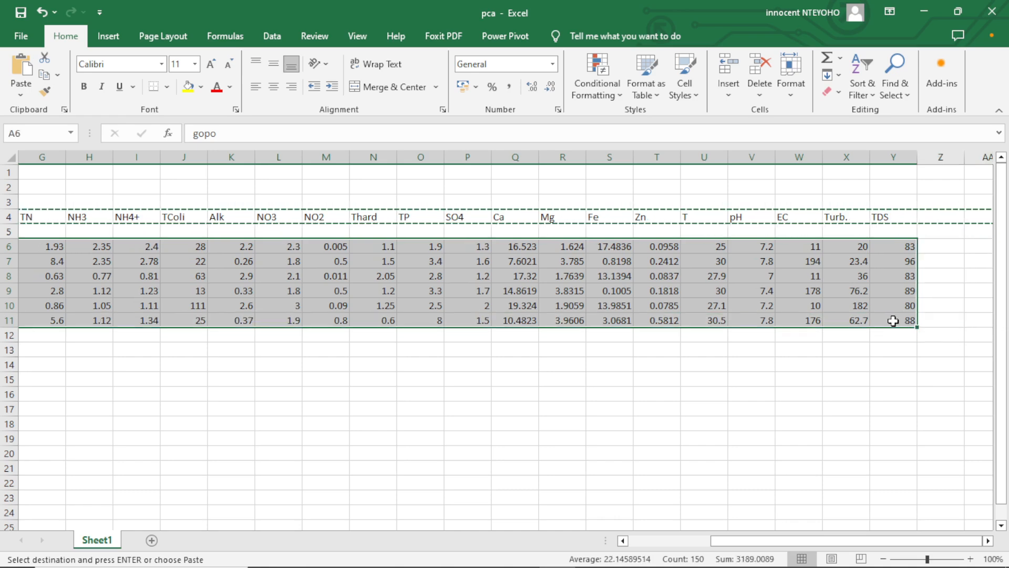
pyautogui.rightClick(817, 293)
pyautogui.click(858, 239)
pyautogui.hscroll(-3, 857, 230)
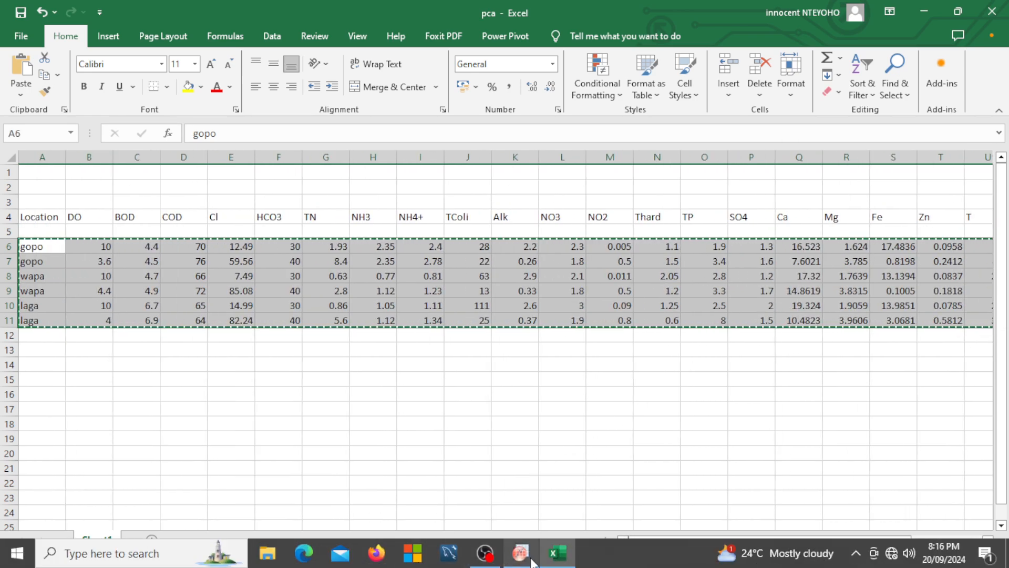
# Switch back to OriginPro and paste the copied data into Sheet1 starting at row 1 of the Location column
pyautogui.click(492, 561)
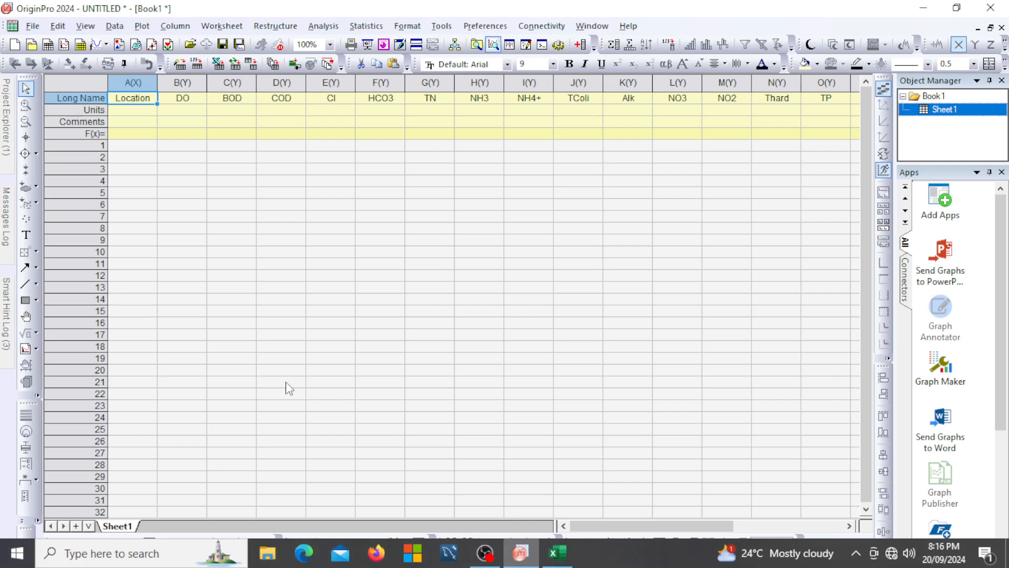
pyautogui.click(123, 151)
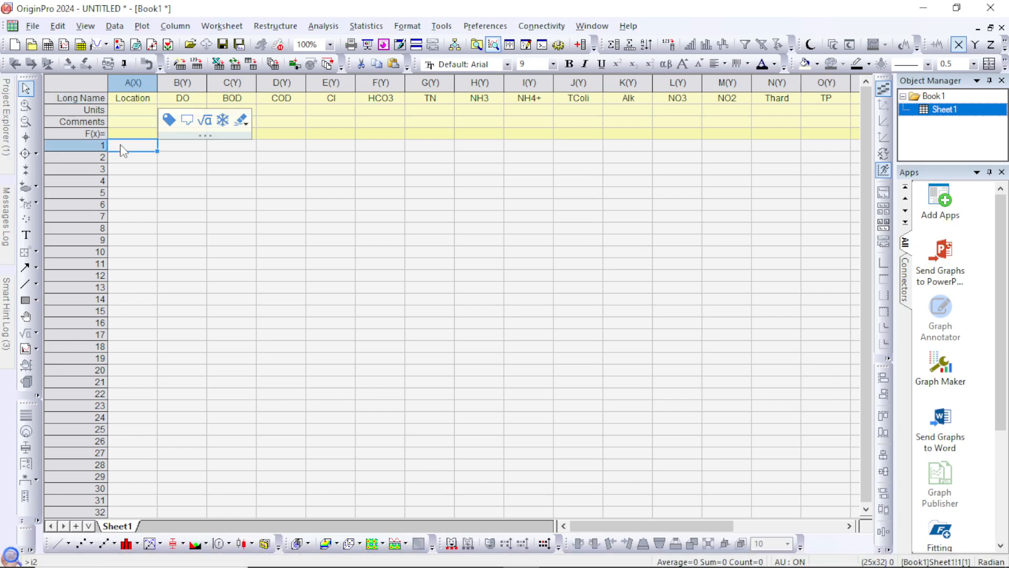
pyautogui.rightClick(123, 150)
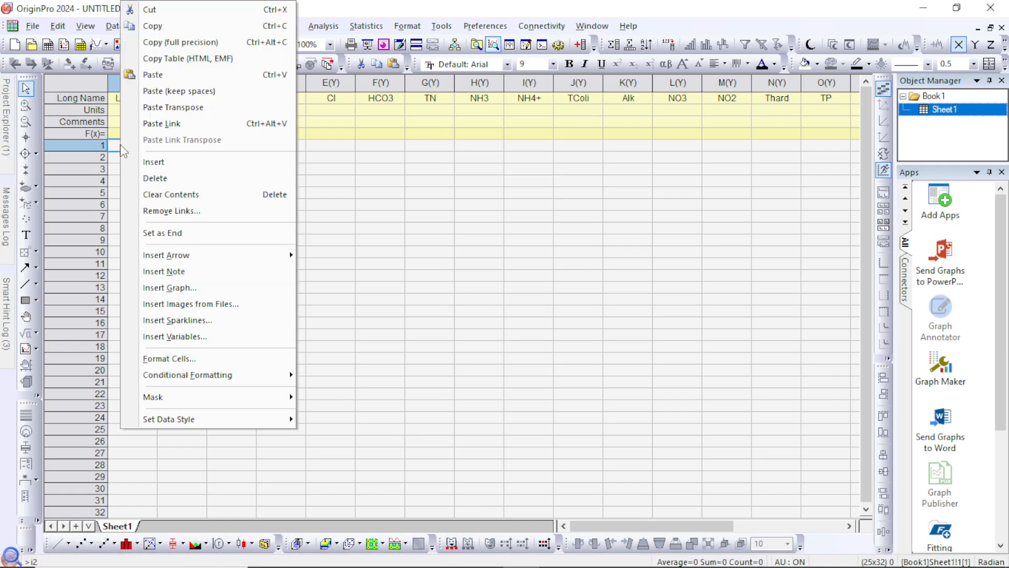
pyautogui.click(174, 81)
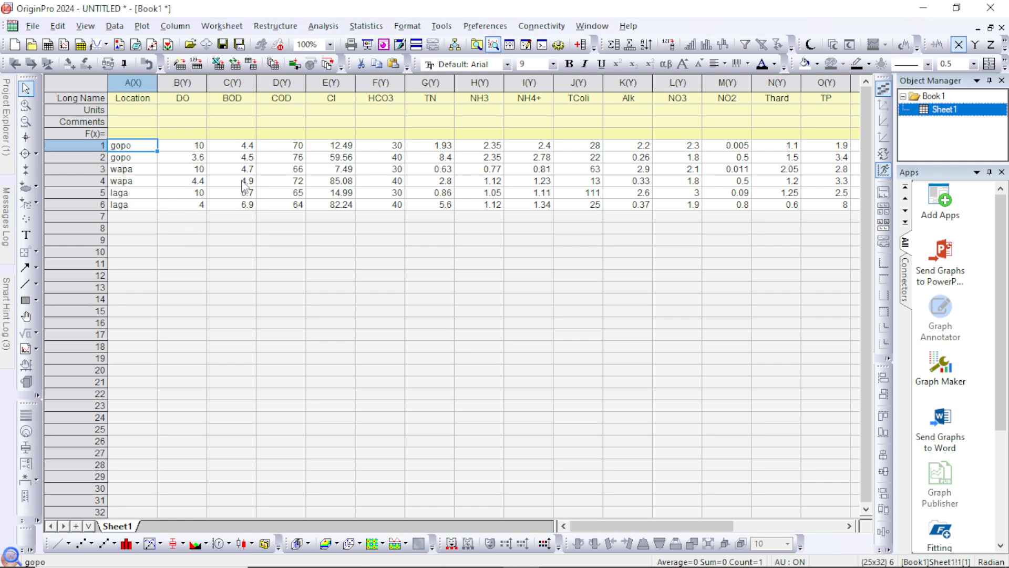
# Start a Principal Component Analysis with worksheet columns 1 to 25 as variables and column A, Location, as observation labels
pyautogui.click(358, 29)
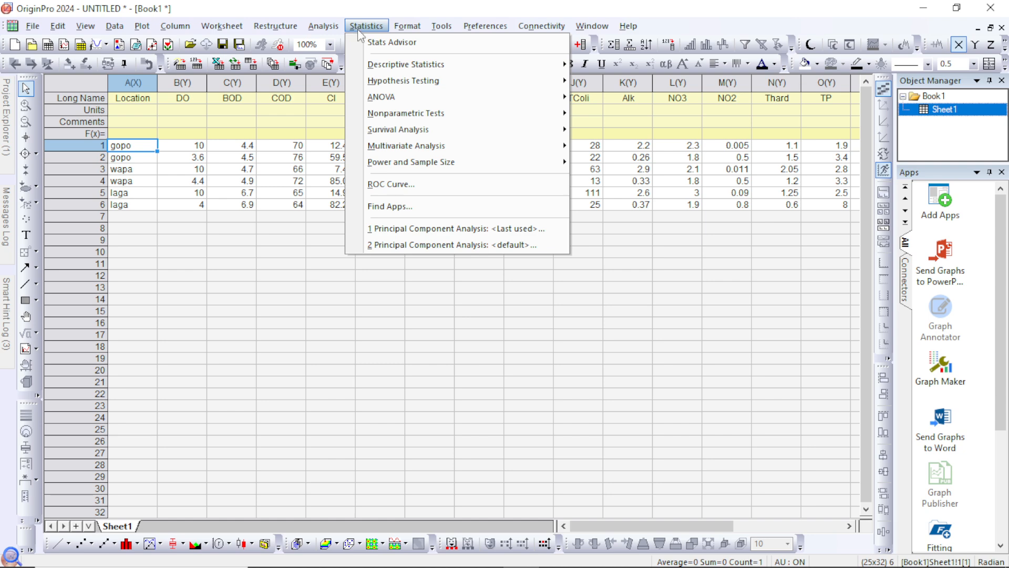
pyautogui.moveTo(377, 149)
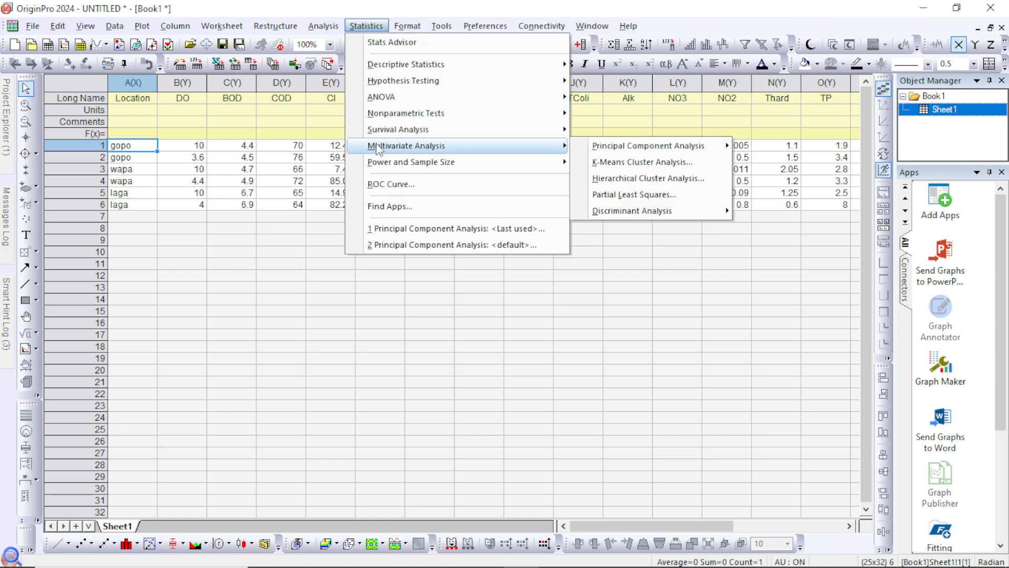
pyautogui.moveTo(634, 152)
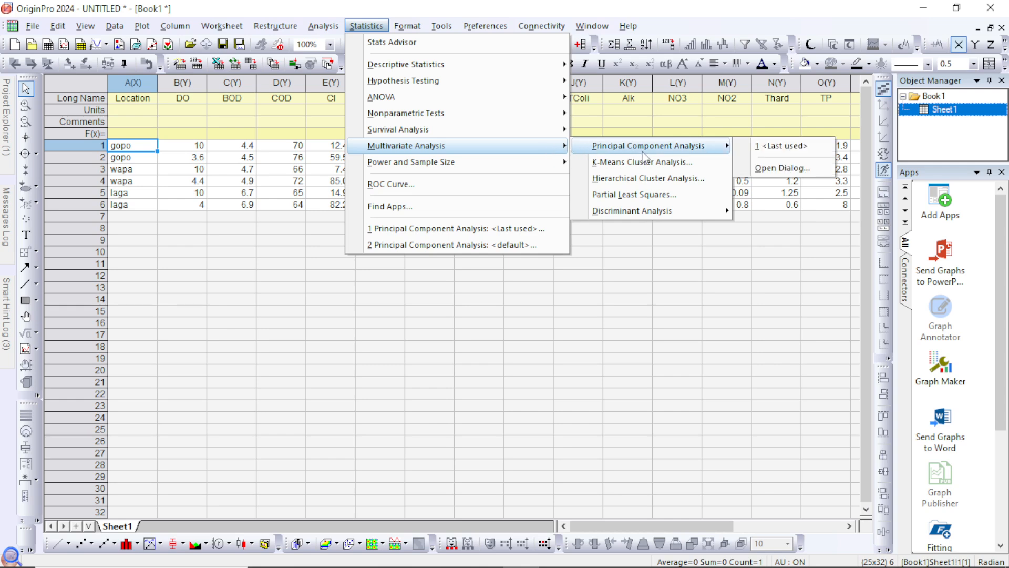
pyautogui.click(766, 151)
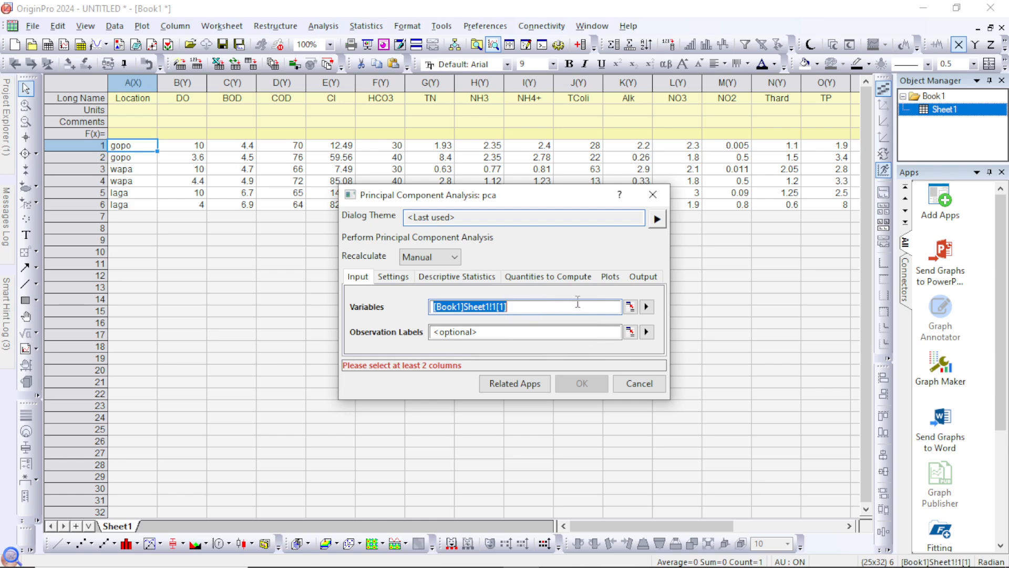
pyautogui.click(630, 307)
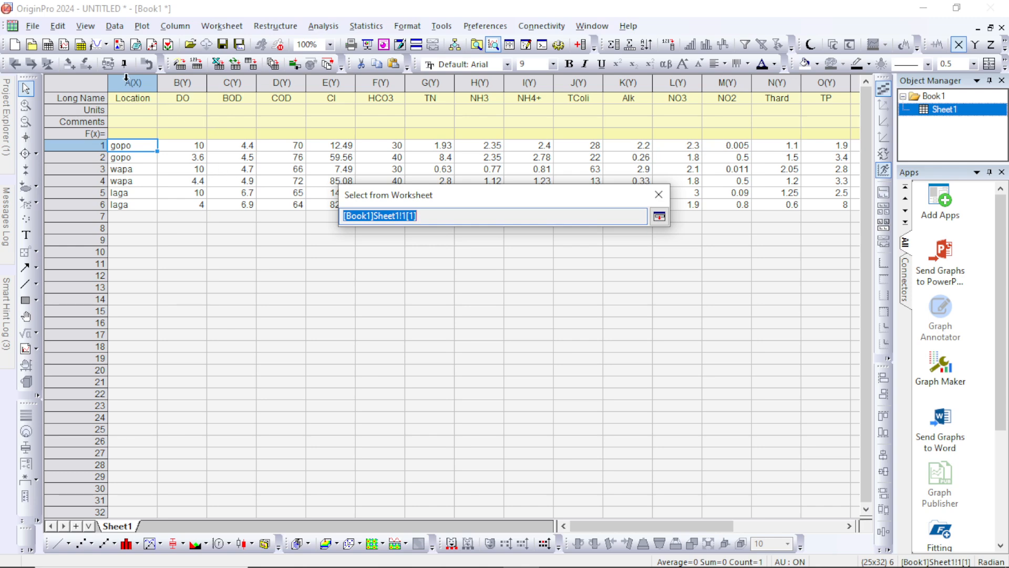
pyautogui.moveTo(126, 78); pyautogui.dragTo(865, 102)
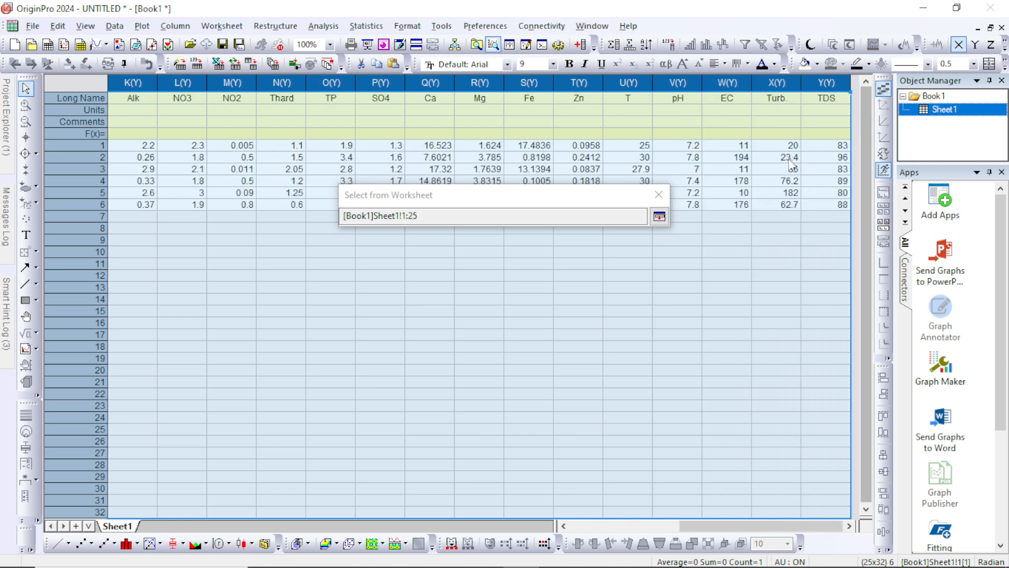
pyautogui.click(659, 217)
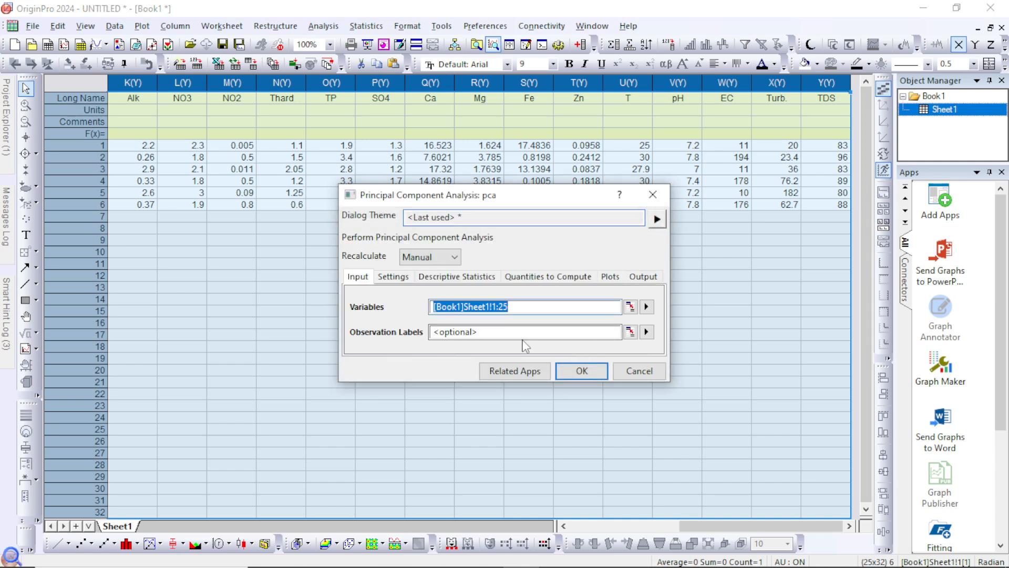
pyautogui.click(646, 331)
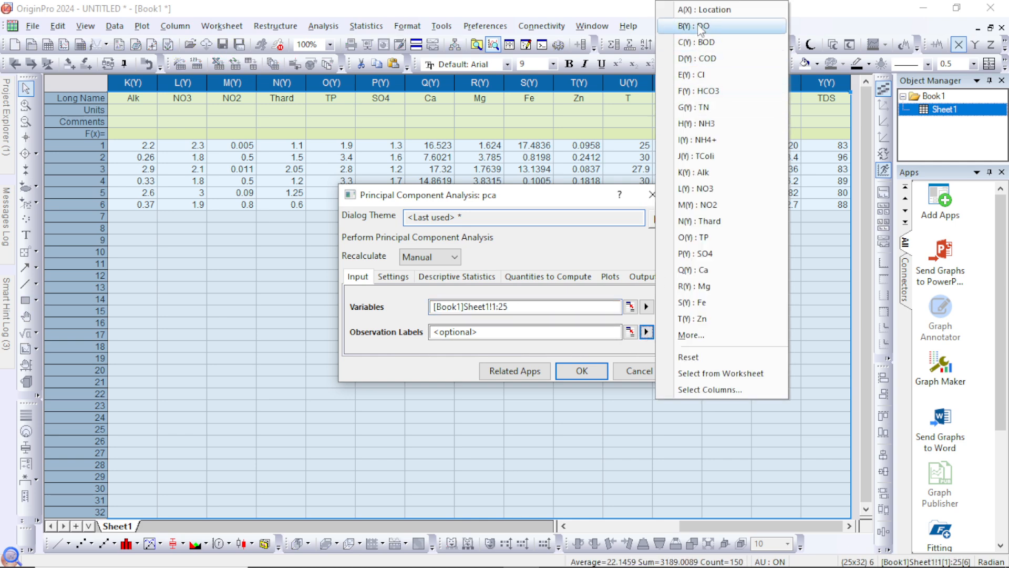
pyautogui.click(711, 9)
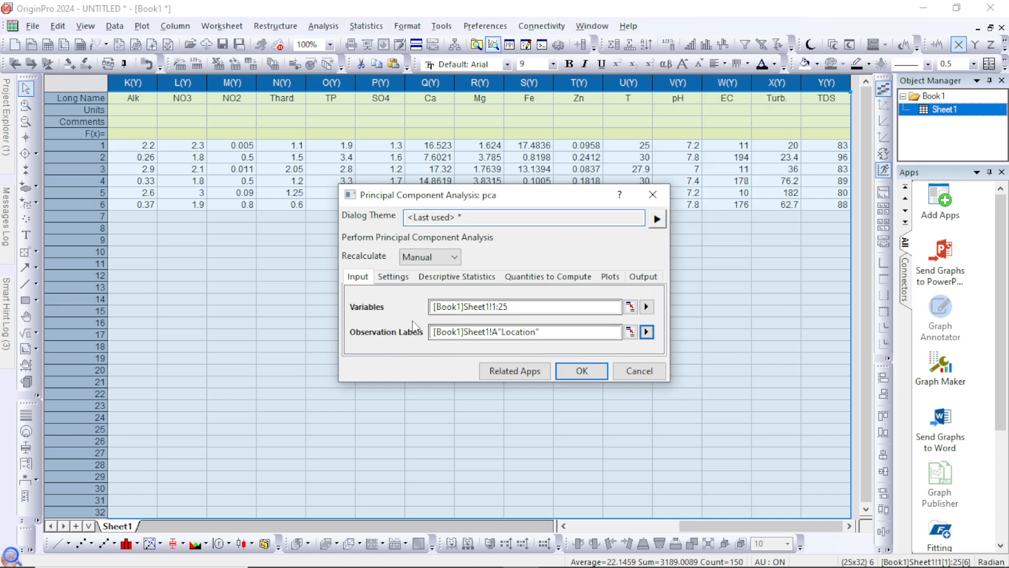
# Set the number of components to extract to 2 in the analysis settings
pyautogui.click(396, 277)
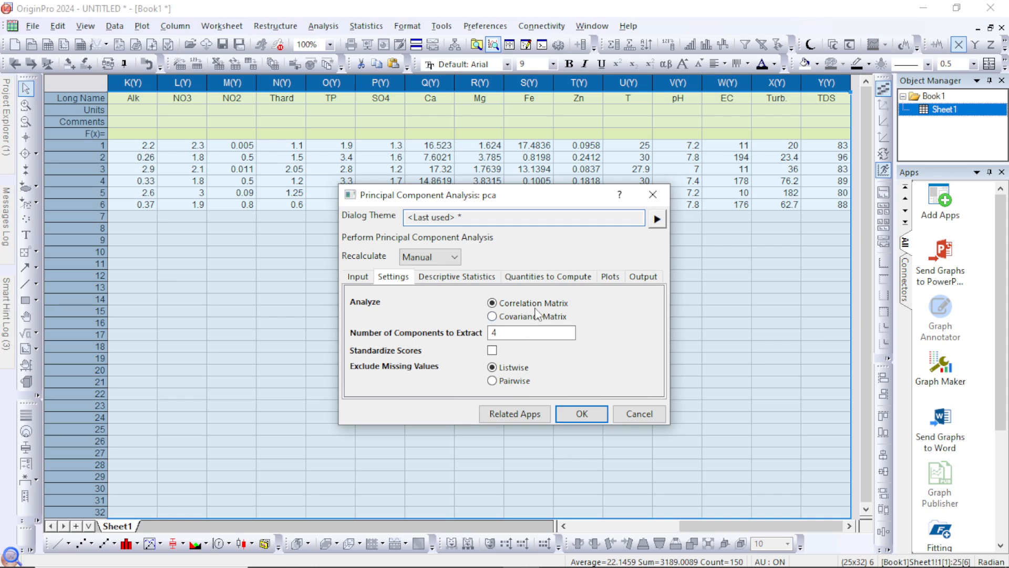
pyautogui.doubleClick(516, 334)
pyautogui.press('BackSpace')
pyautogui.write('2')
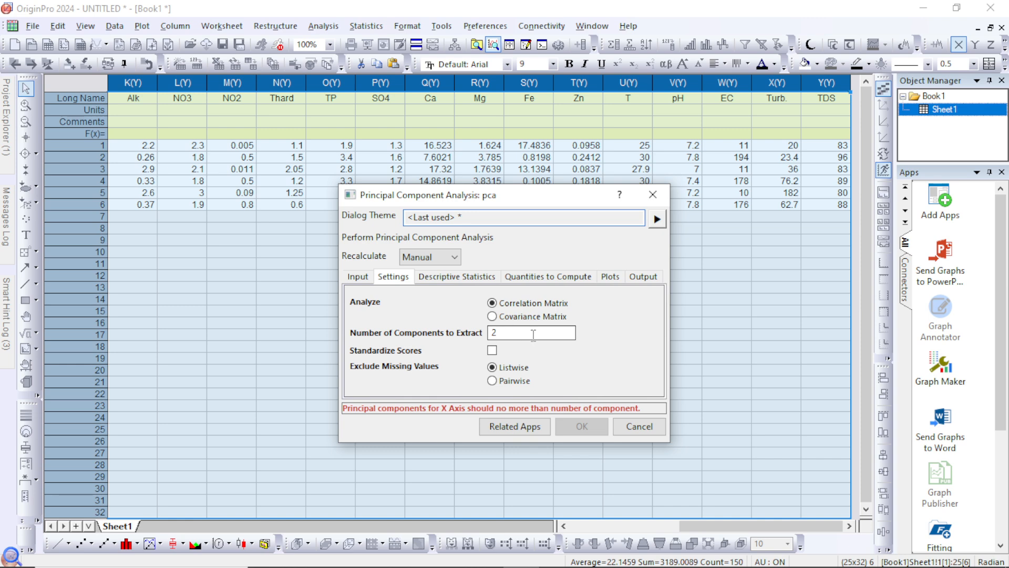
# Choose principal component 1 for the component plot's X axis and run the analysis with new report and score data outputs
pyautogui.click(465, 277)
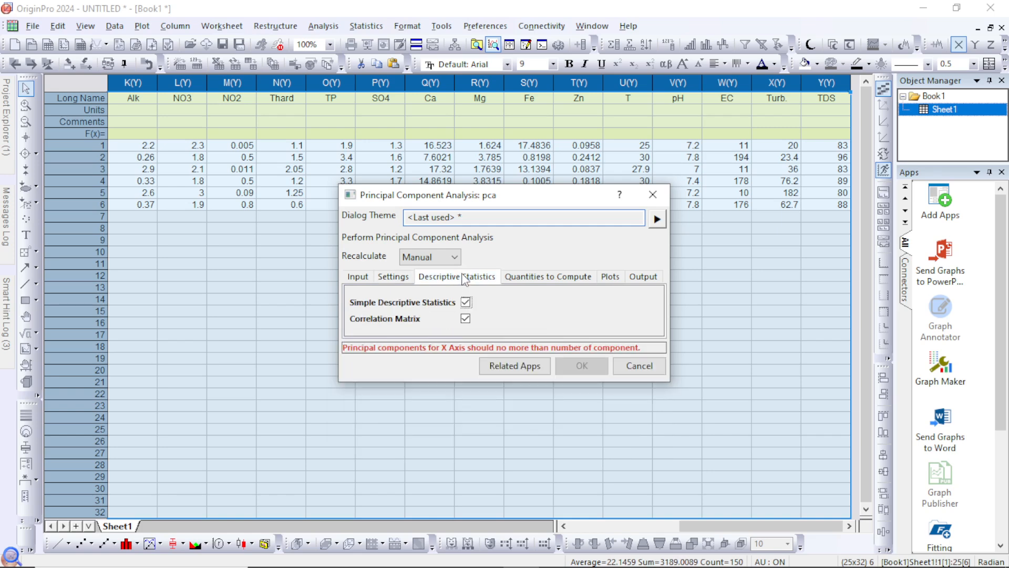
pyautogui.click(536, 278)
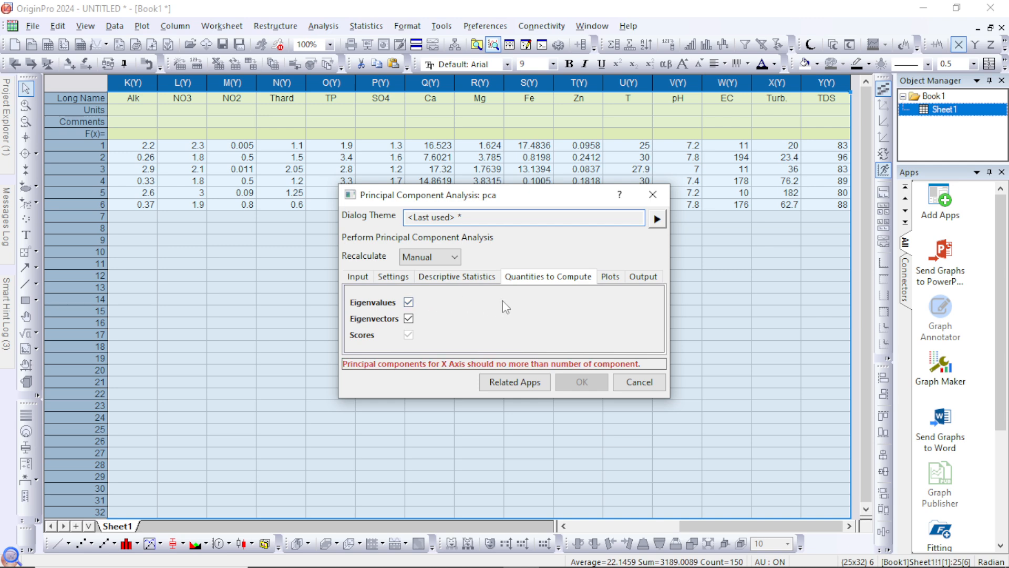
pyautogui.click(603, 280)
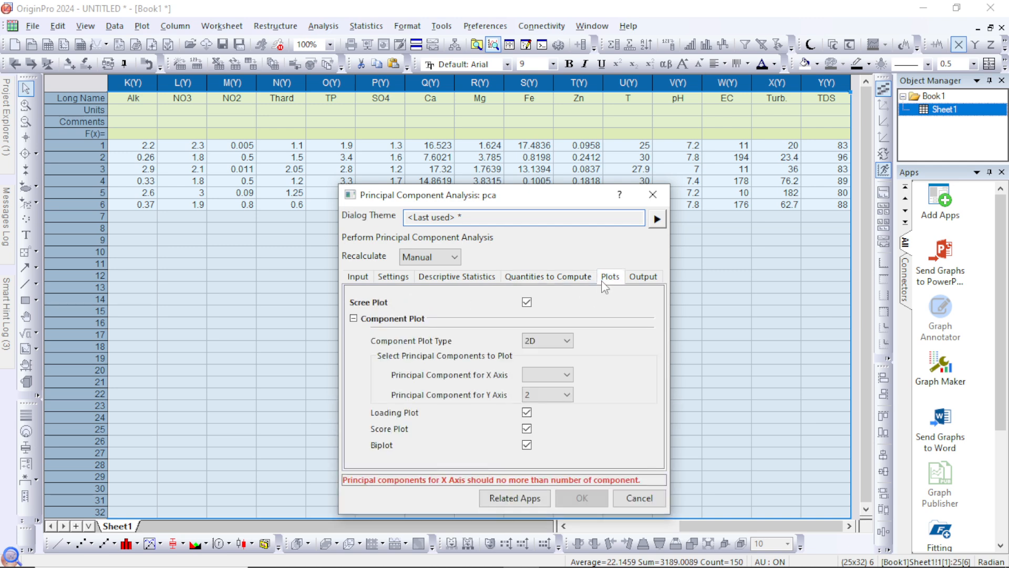
pyautogui.click(566, 376)
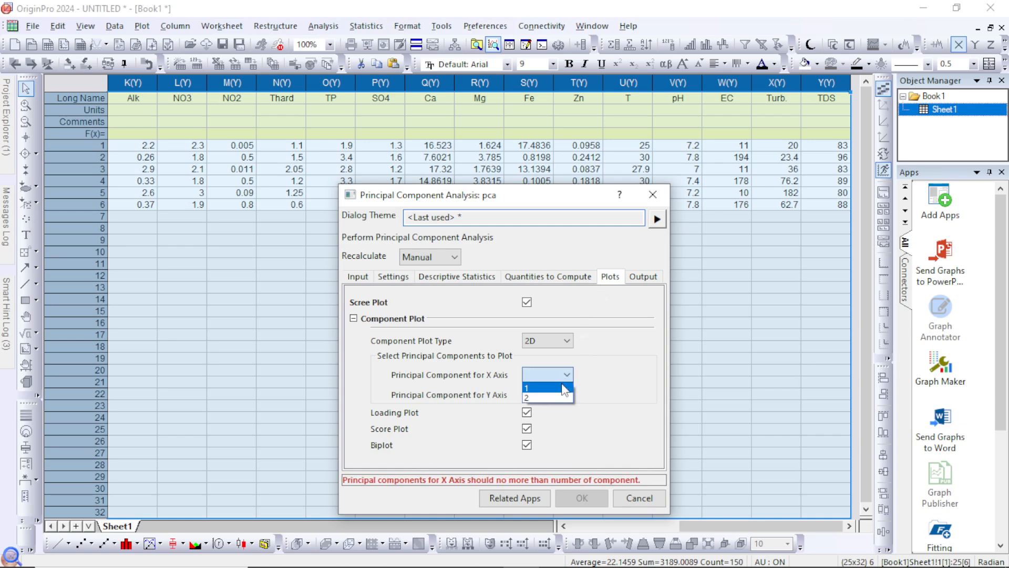
pyautogui.click(563, 388)
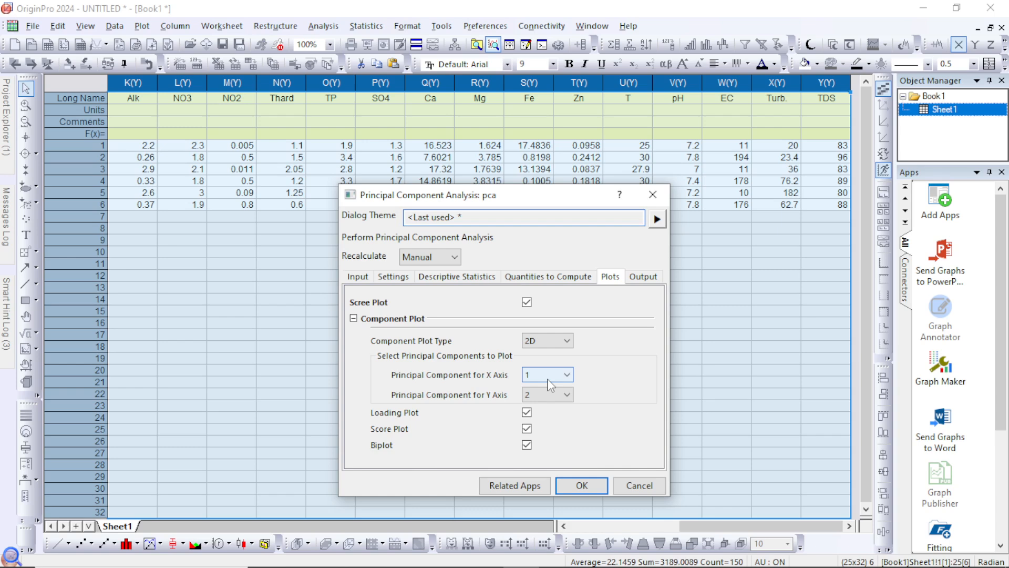
pyautogui.click(638, 278)
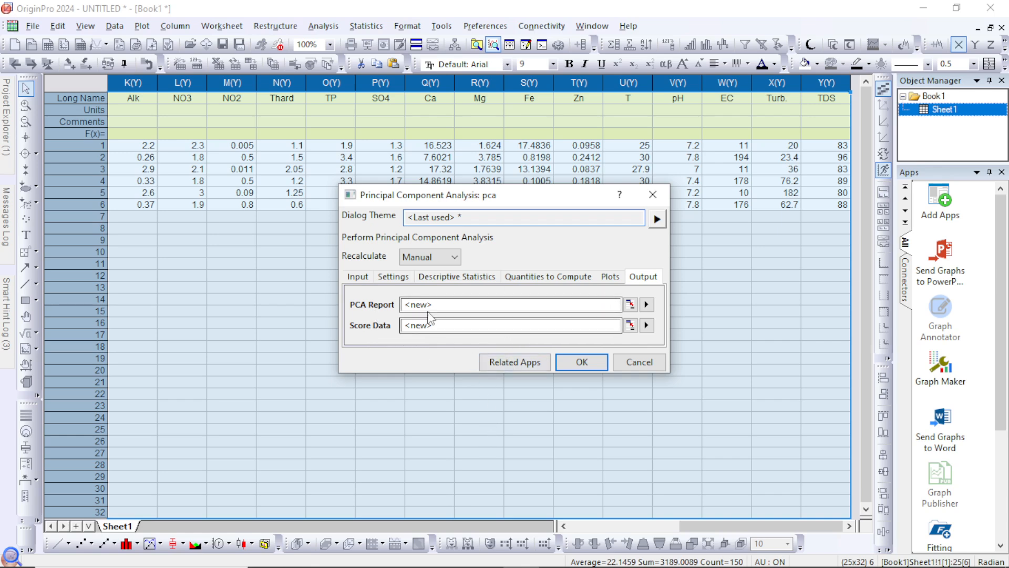
pyautogui.click(570, 363)
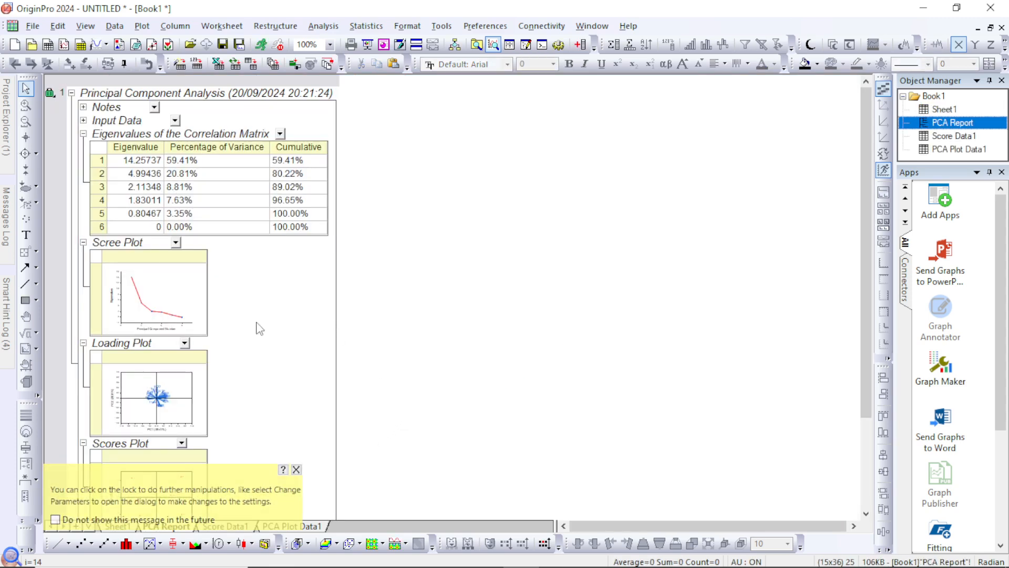
# Open the Scree Plot from the PCA report to examine its eigenvalue curve, and return to the report
pyautogui.scroll(-1, 247, 341)
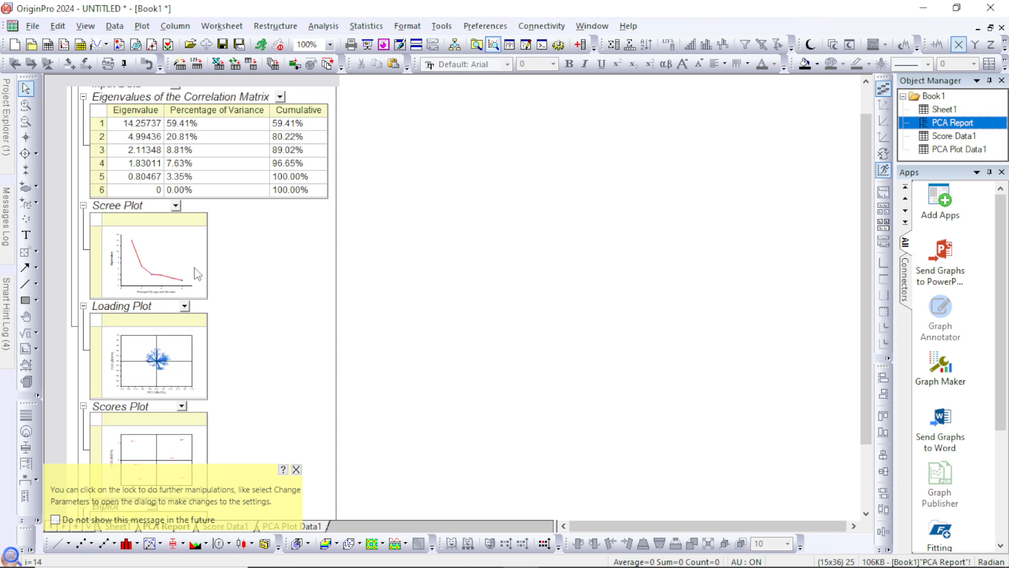
pyautogui.doubleClick(193, 265)
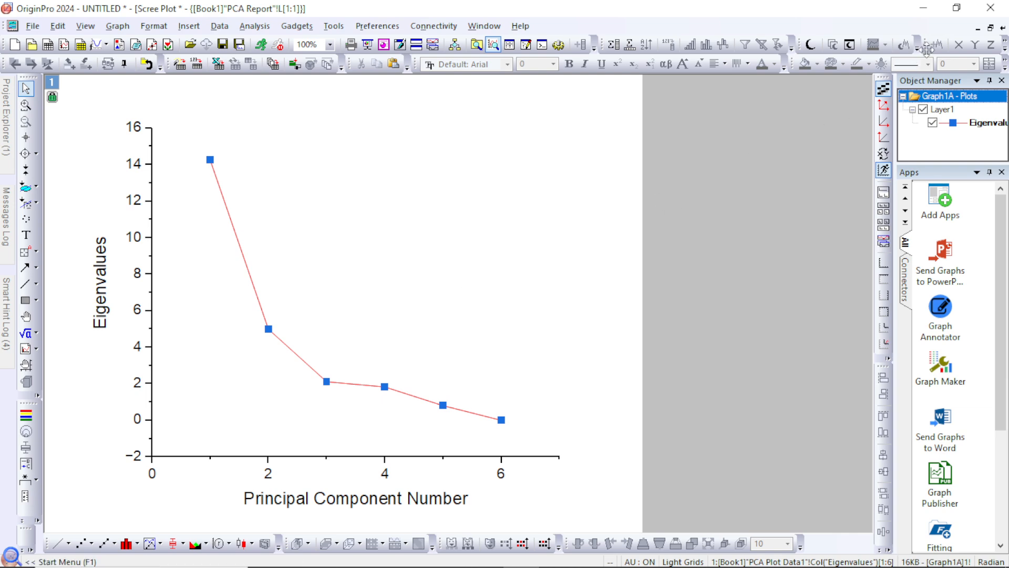
pyautogui.click(1002, 30)
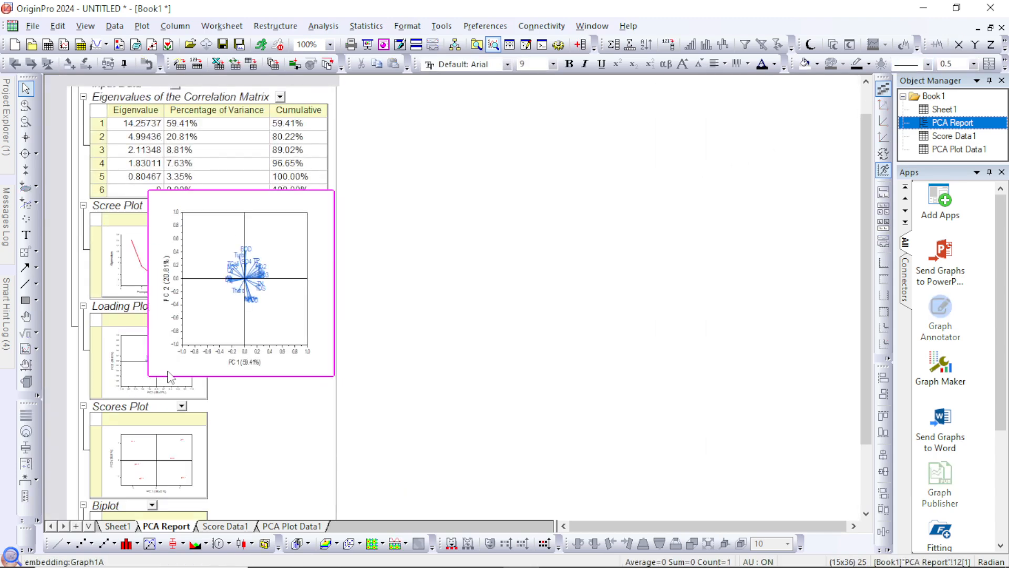
# Open the report's Loading Plot, set its vector label font size to 10 pt, and close the graph back into the report
pyautogui.doubleClick(138, 361)
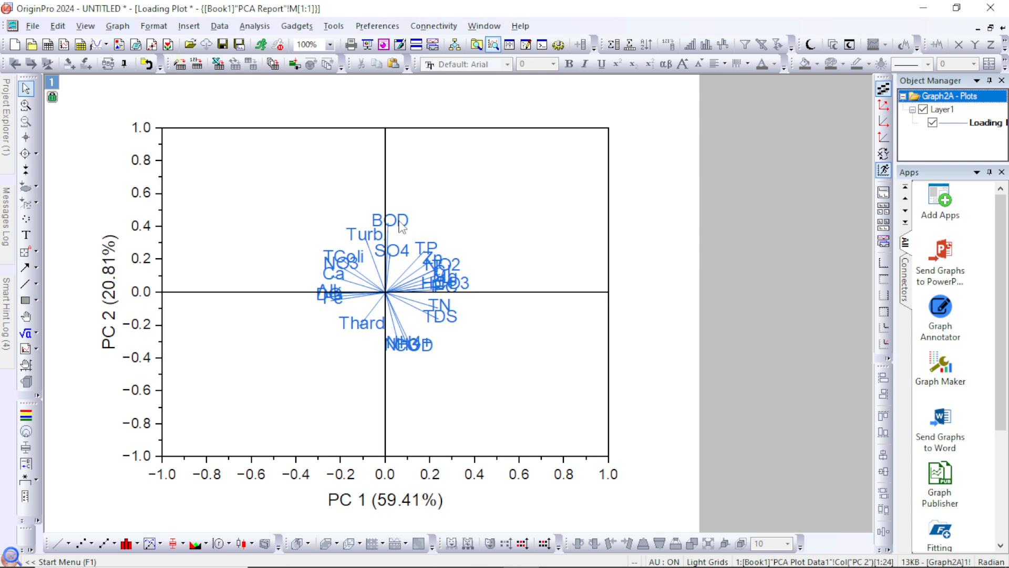
pyautogui.moveTo(402, 226)
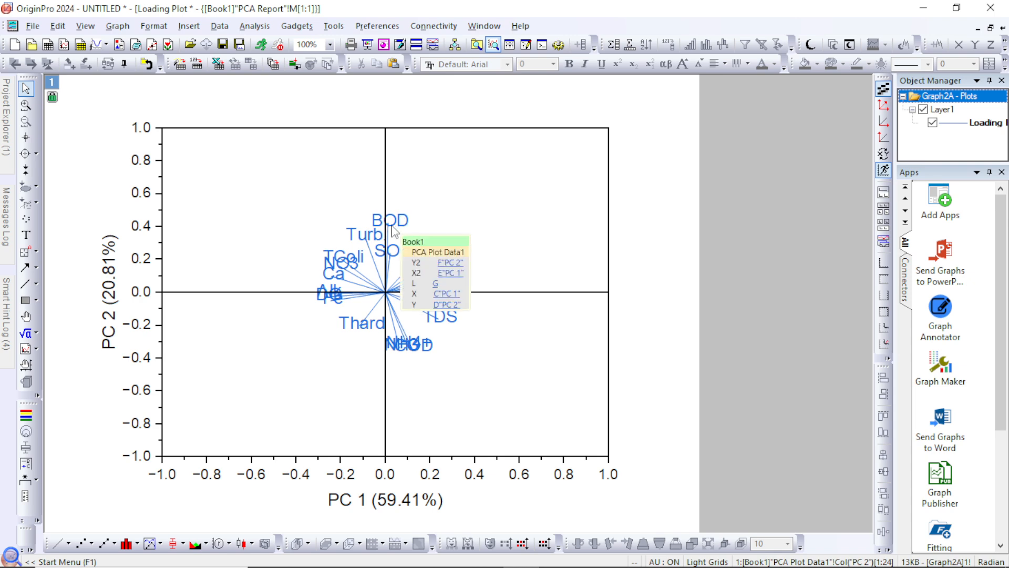
pyautogui.click(398, 217)
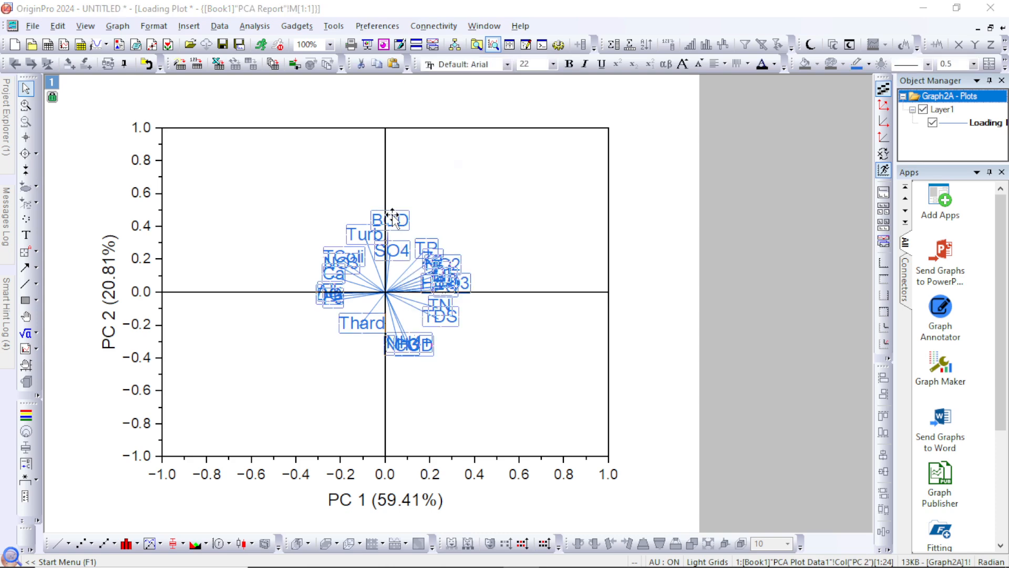
pyautogui.doubleClick(398, 217)
pyautogui.click(652, 269)
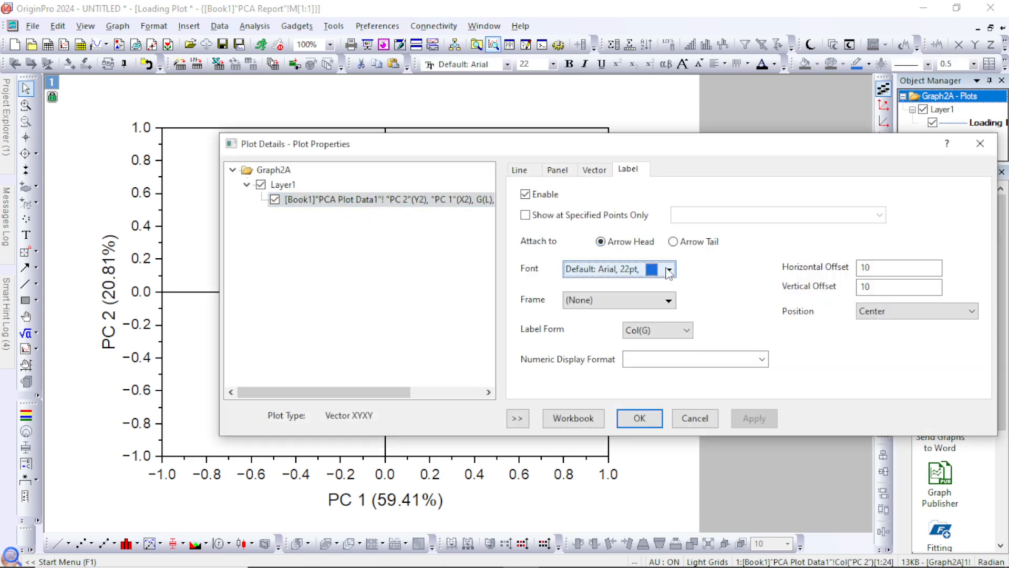
pyautogui.click(748, 301)
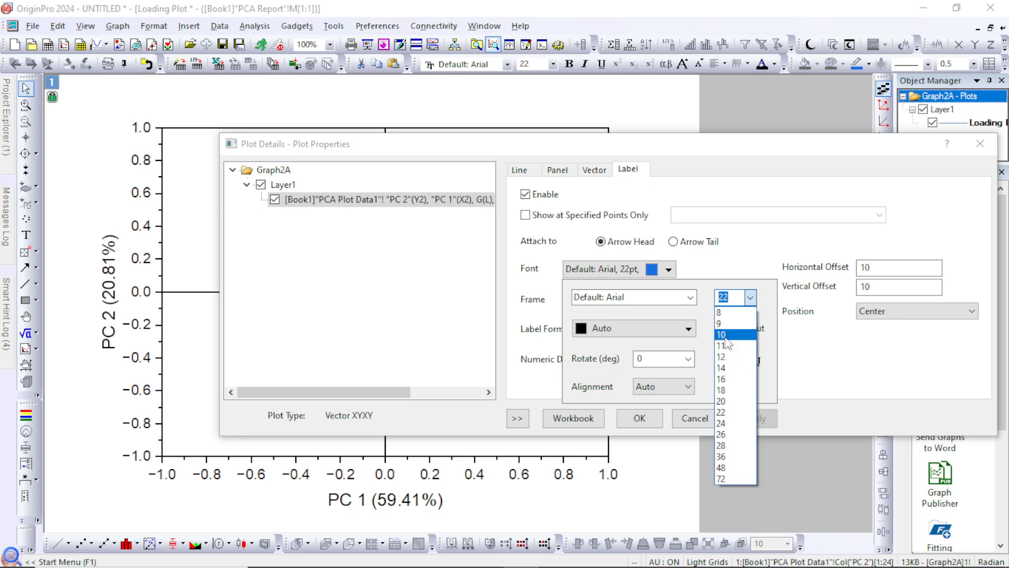
pyautogui.click(723, 335)
pyautogui.click(790, 382)
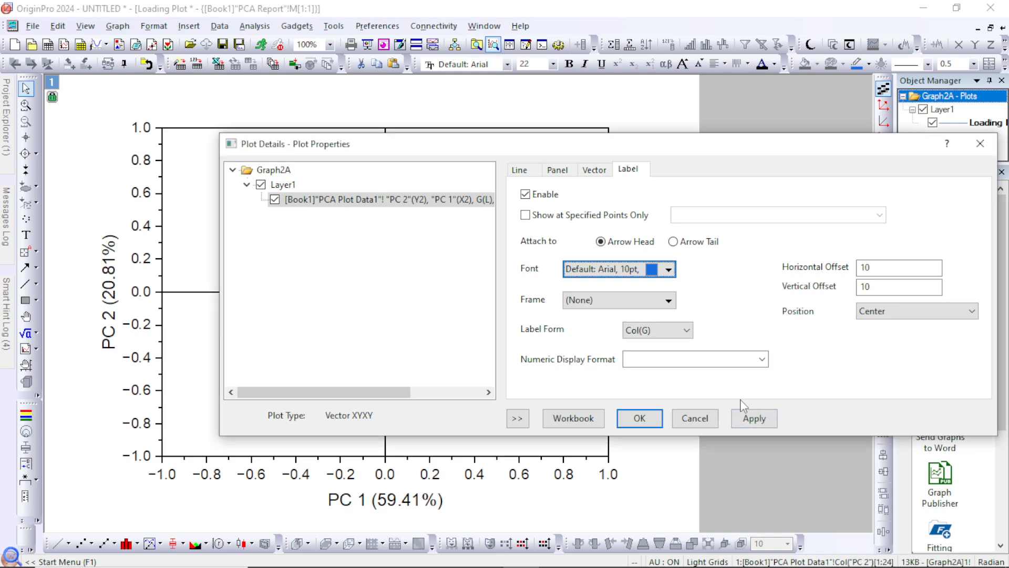
pyautogui.click(752, 418)
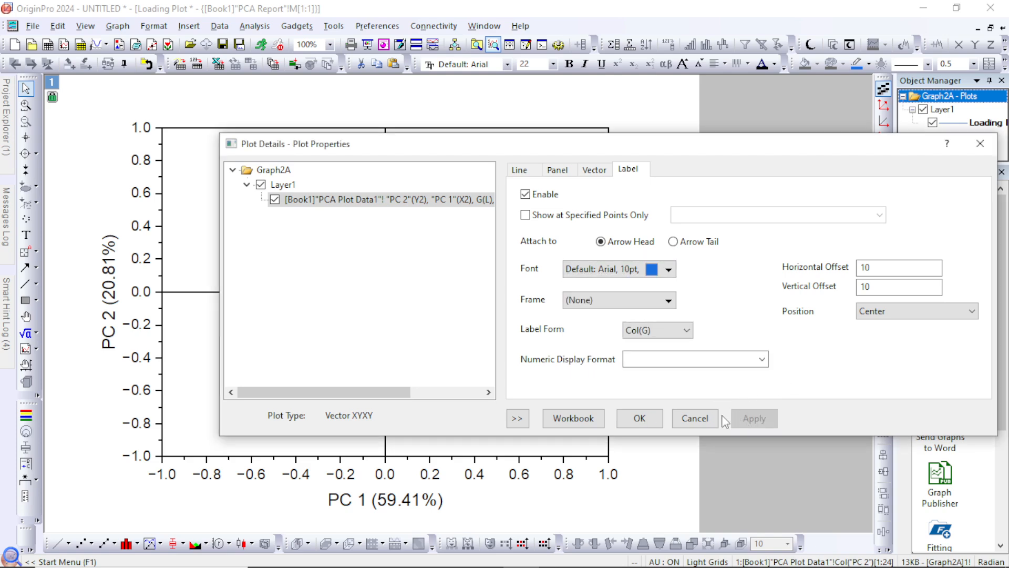
pyautogui.click(639, 418)
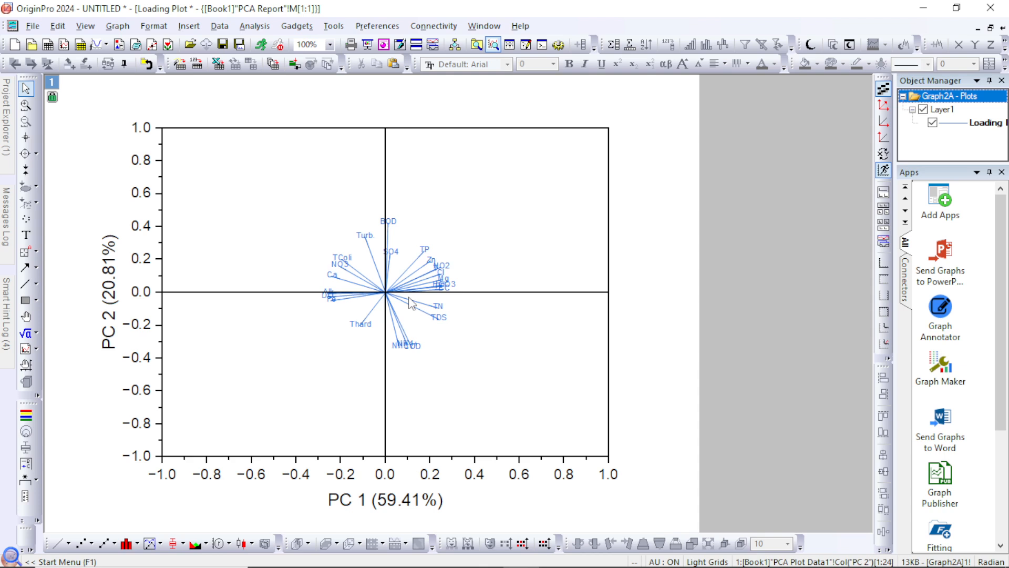
pyautogui.click(1002, 27)
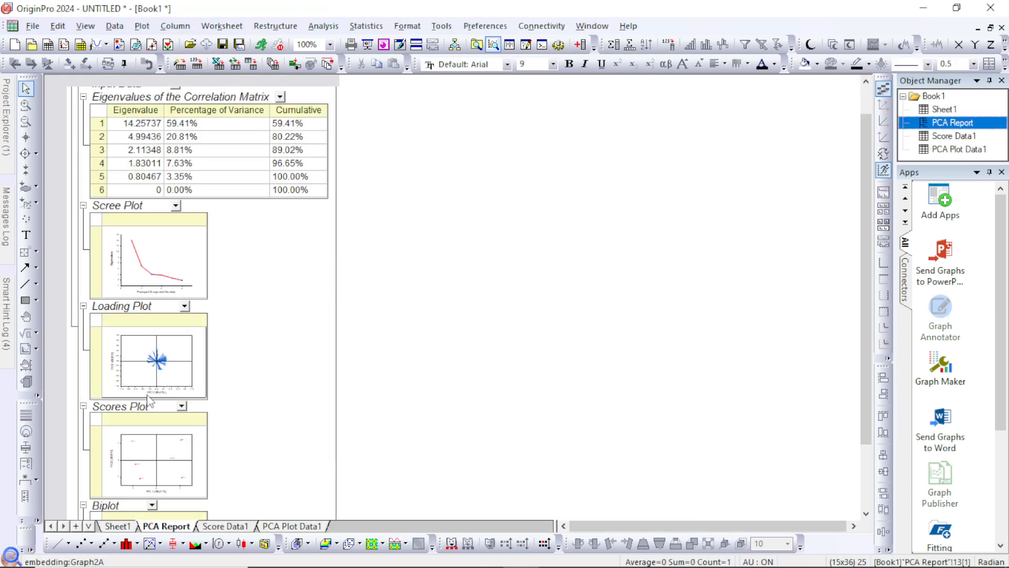
# Open the Scores Plot from the PCA report to examine how the locations are distributed, and return to the report
pyautogui.scroll(-2, 149, 401)
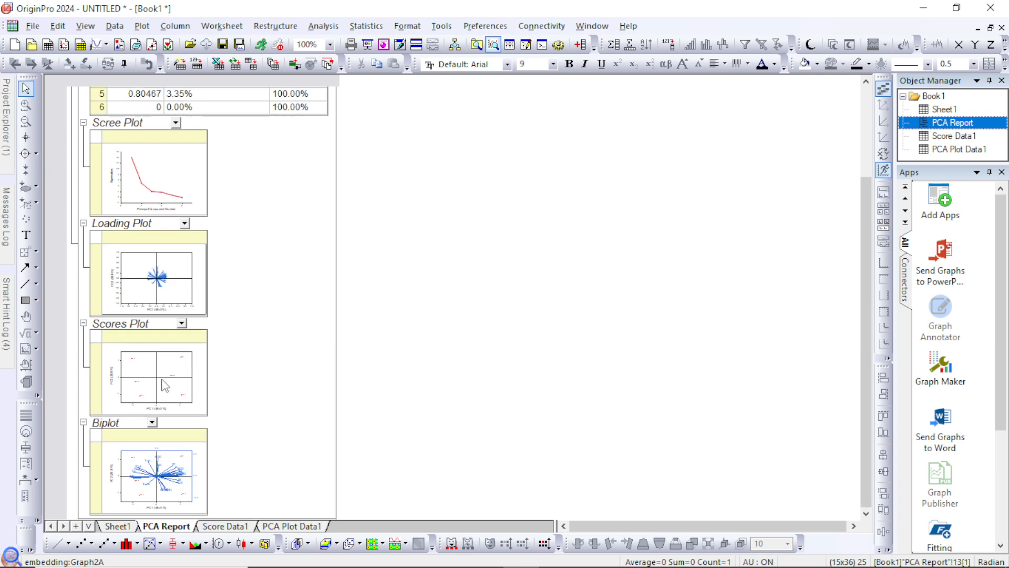
pyautogui.click(143, 358)
pyautogui.doubleClick(144, 366)
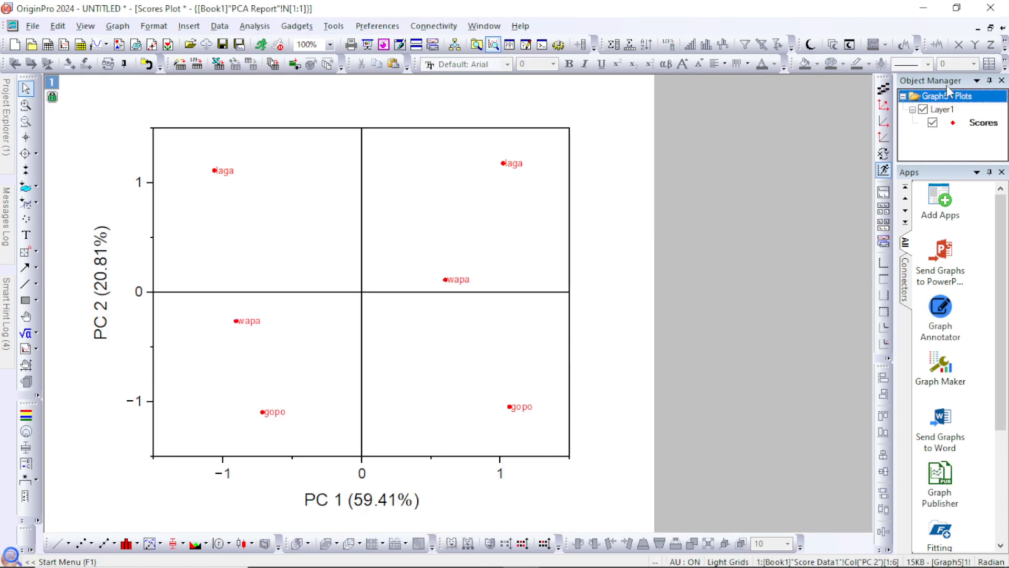
pyautogui.click(1002, 27)
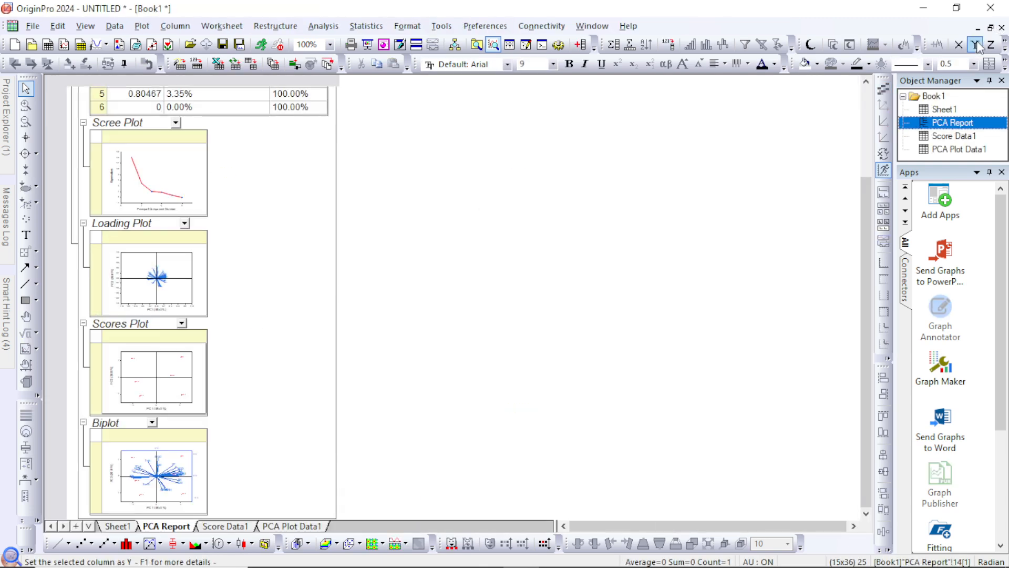
# Open the report's Biplot, set its loading vector label font size to 10 pt, and close the graph back into the report
pyautogui.click(149, 471)
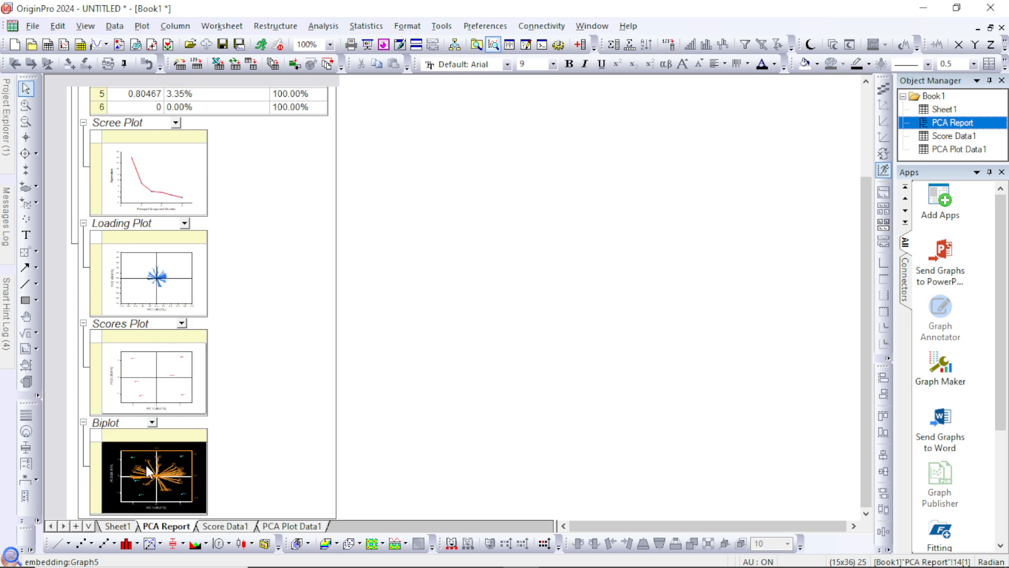
pyautogui.doubleClick(149, 472)
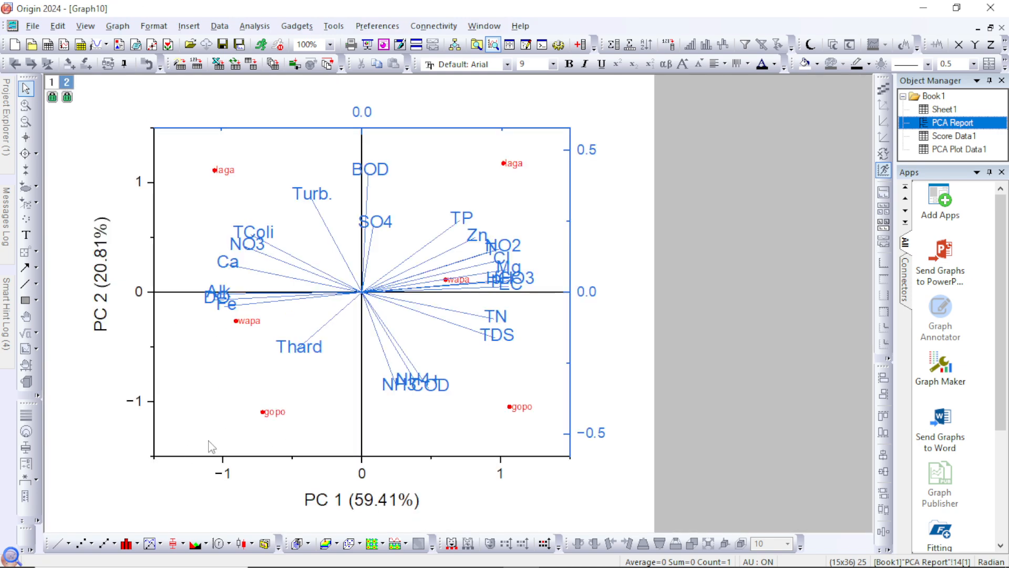
pyautogui.doubleClick(387, 169)
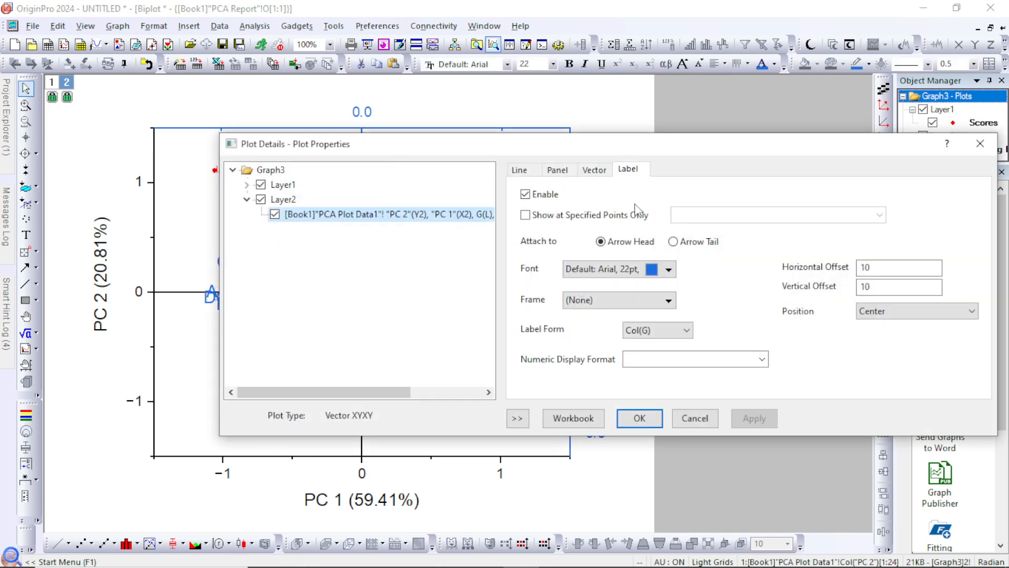
pyautogui.click(668, 269)
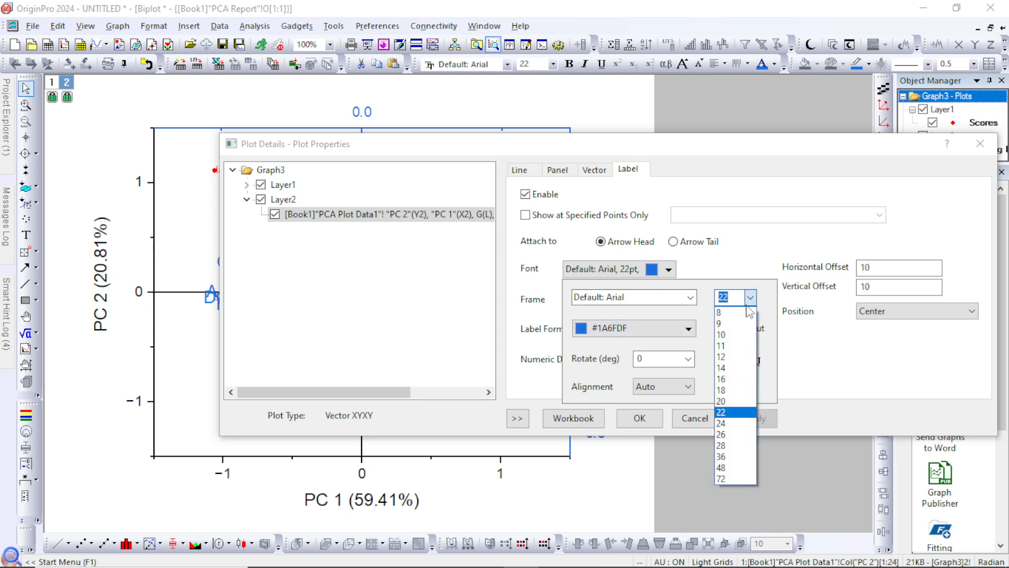
pyautogui.click(731, 336)
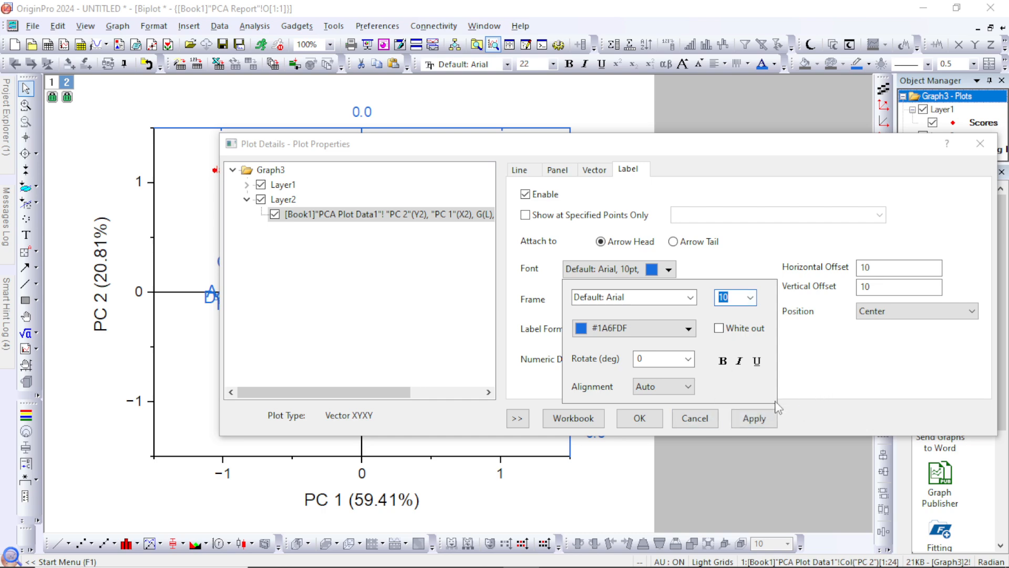
pyautogui.click(761, 421)
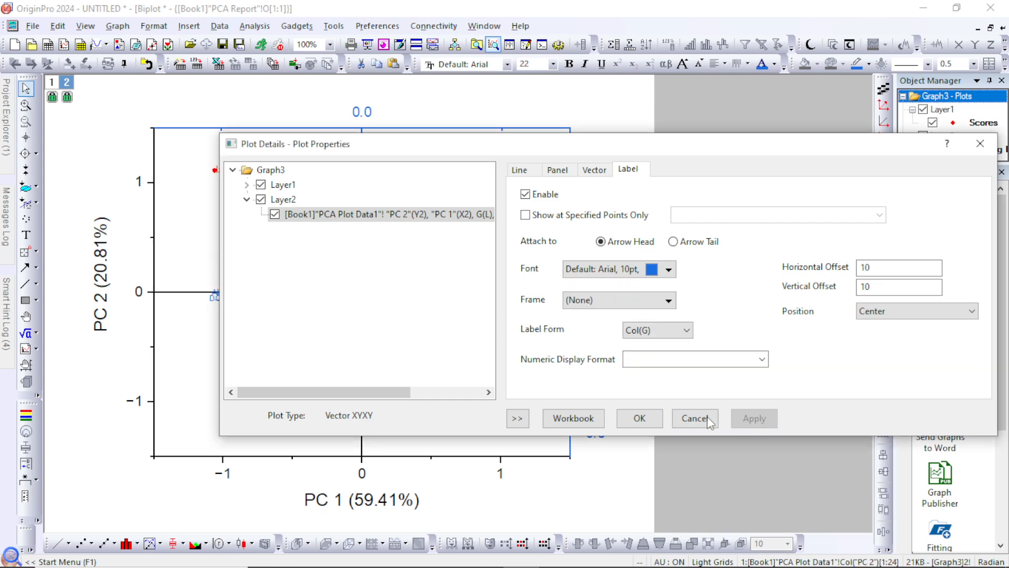
pyautogui.click(640, 419)
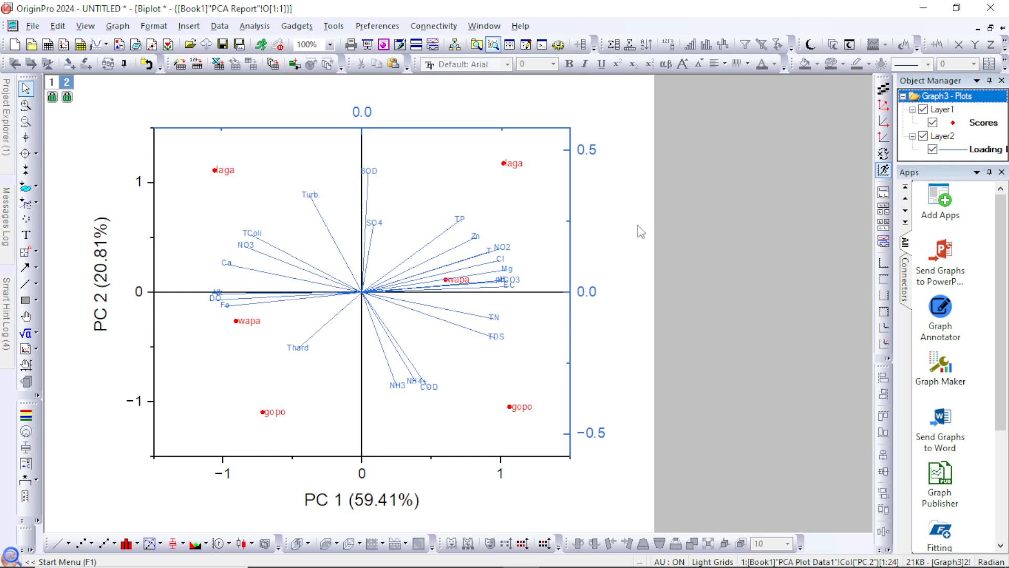
pyautogui.click(1002, 29)
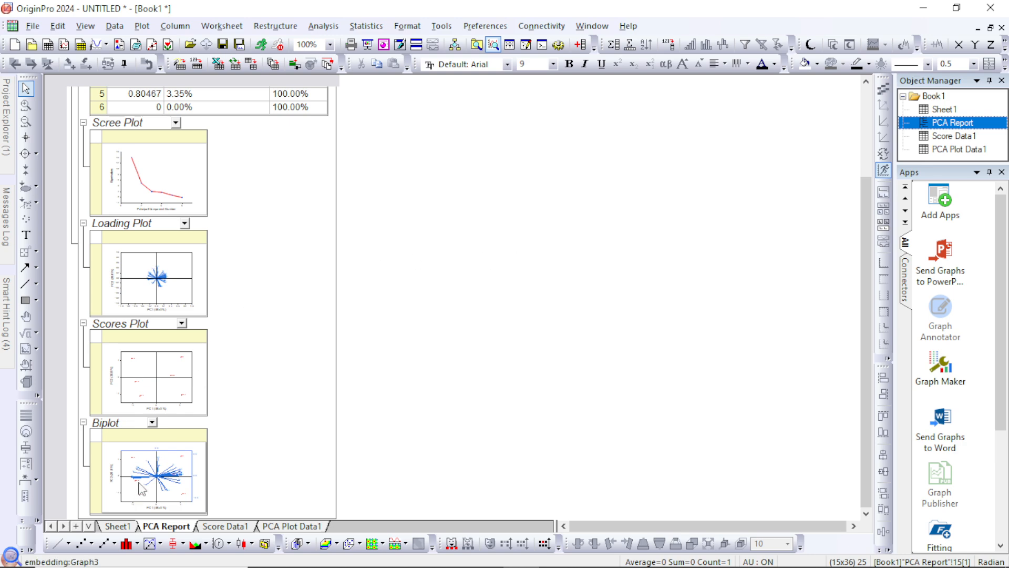
# Look over the Score Data1 results and the Sheet1 source data, and review the eigenvalue table in the PCA Report
pyautogui.moveTo(145, 485)
pyautogui.click(226, 526)
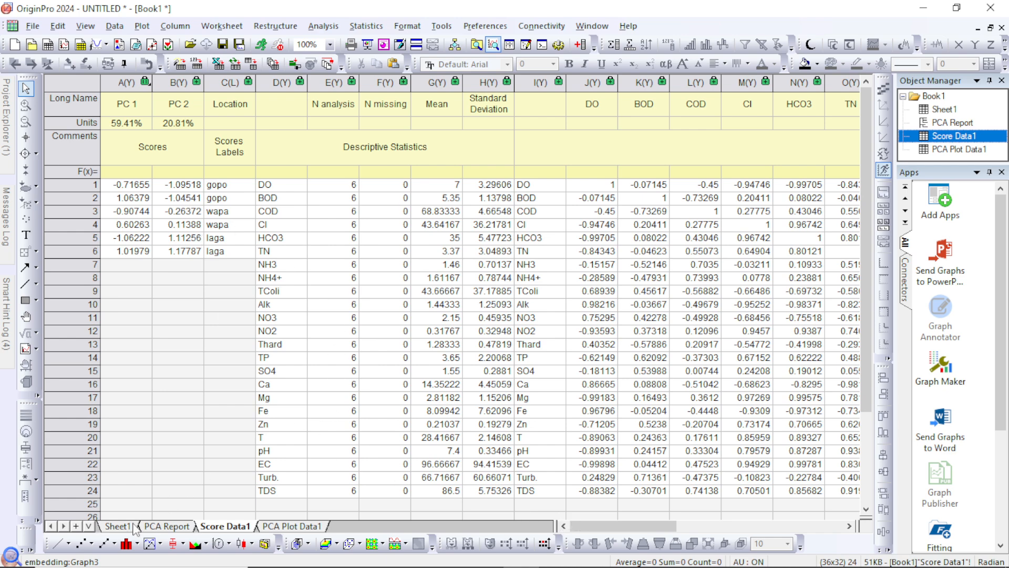
pyautogui.click(119, 527)
pyautogui.click(164, 526)
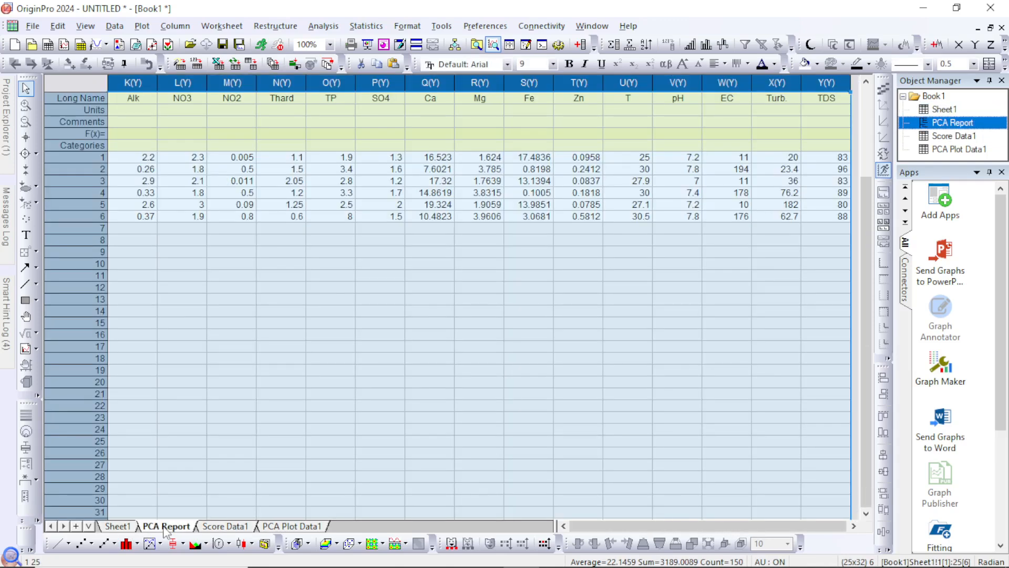
pyautogui.scroll(2, 167, 216)
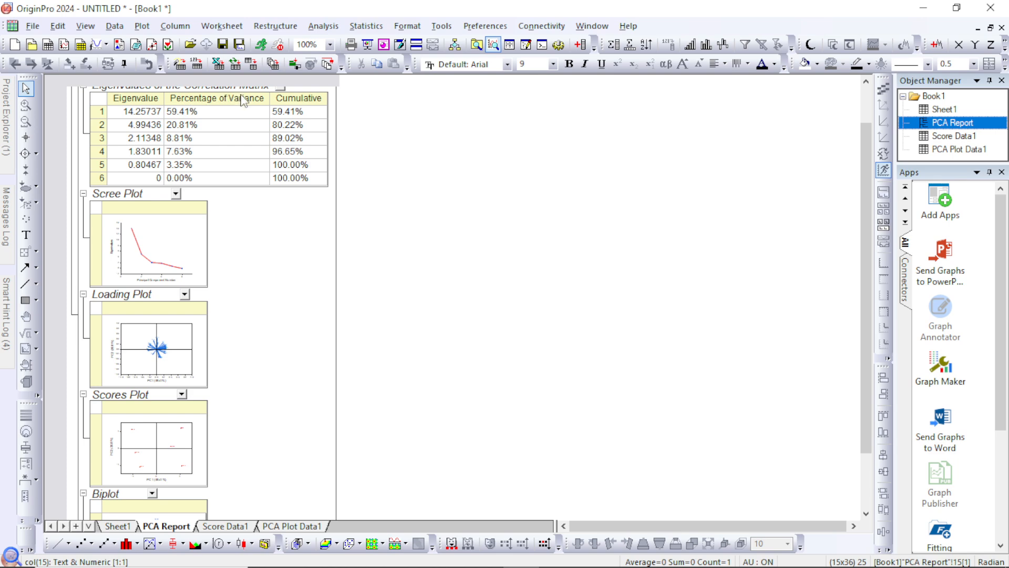
pyautogui.scroll(1, 306, 108)
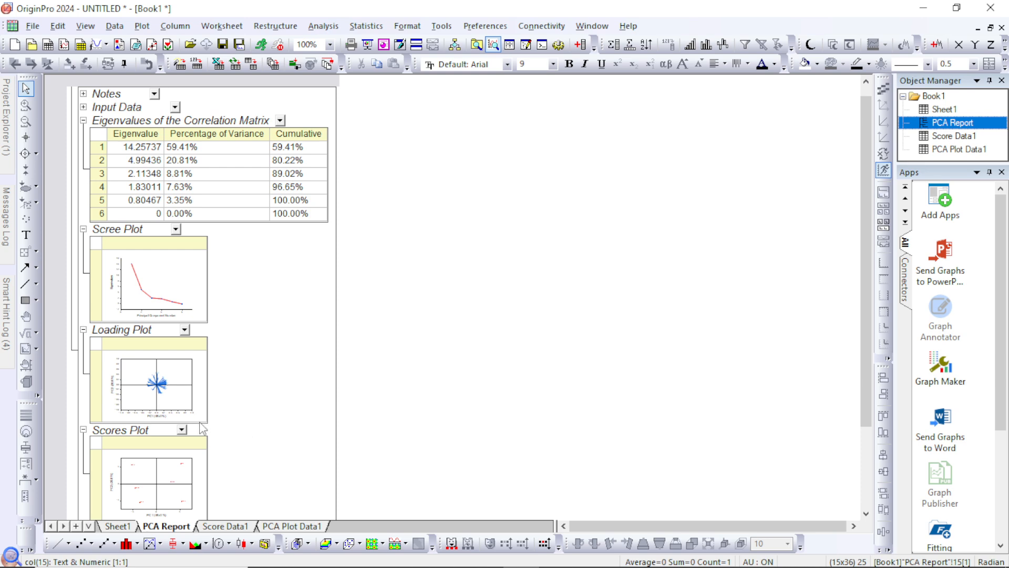
# Examine the descriptive statistics and correlation columns in Score Data1, and show the PCA Plot Data1 sheet
pyautogui.click(219, 526)
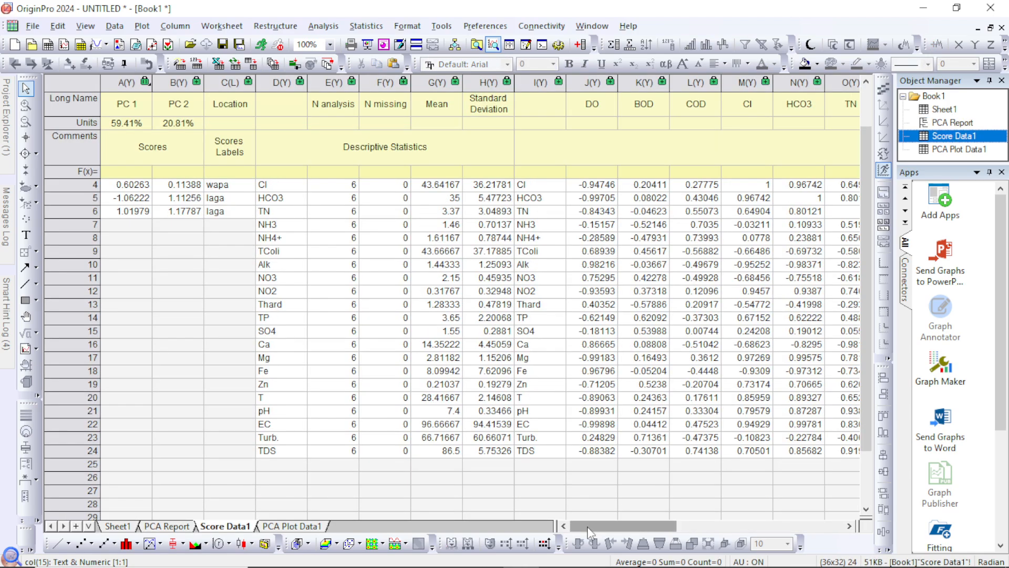
pyautogui.moveTo(587, 525); pyautogui.dragTo(627, 520)
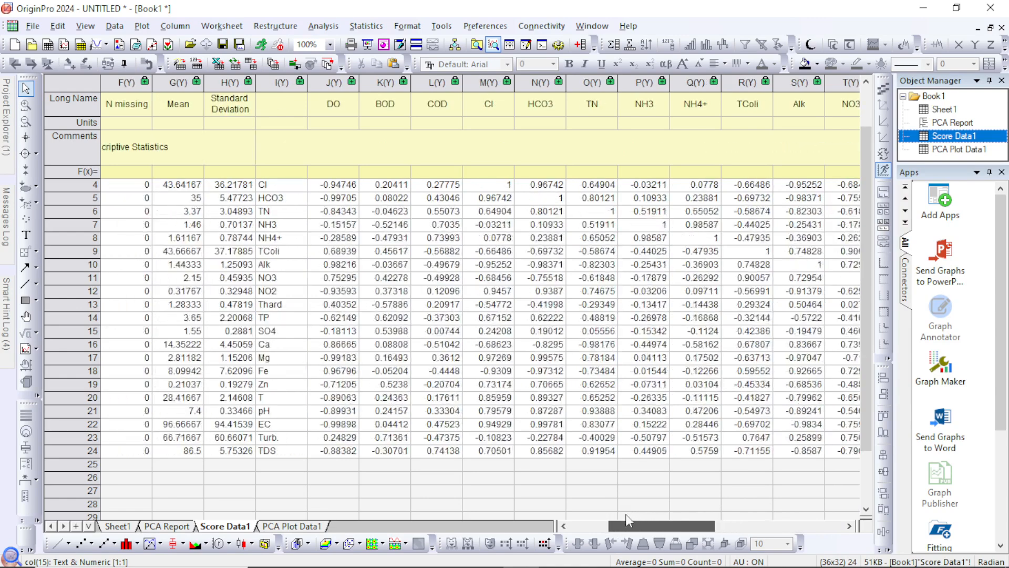
pyautogui.click(314, 525)
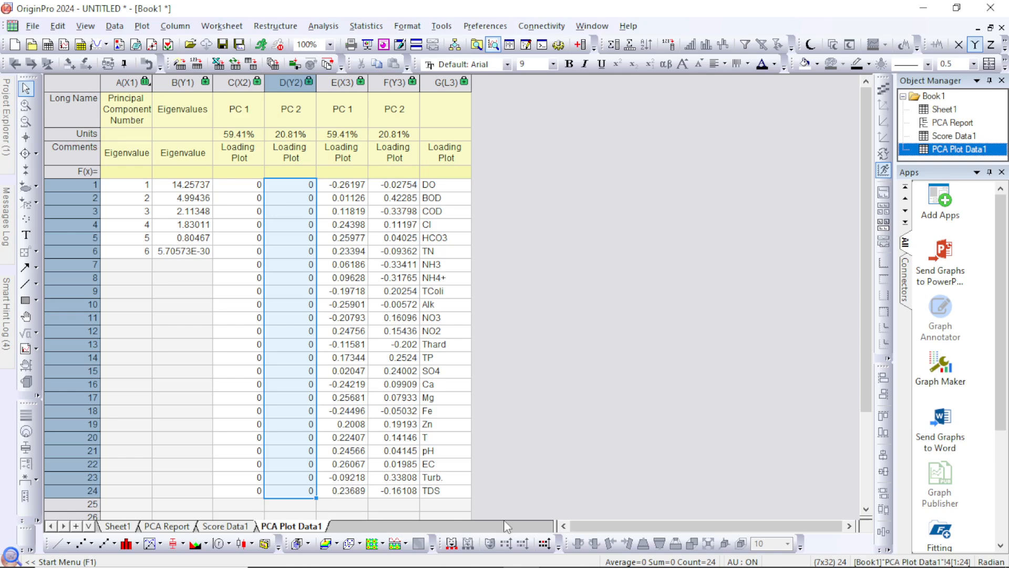